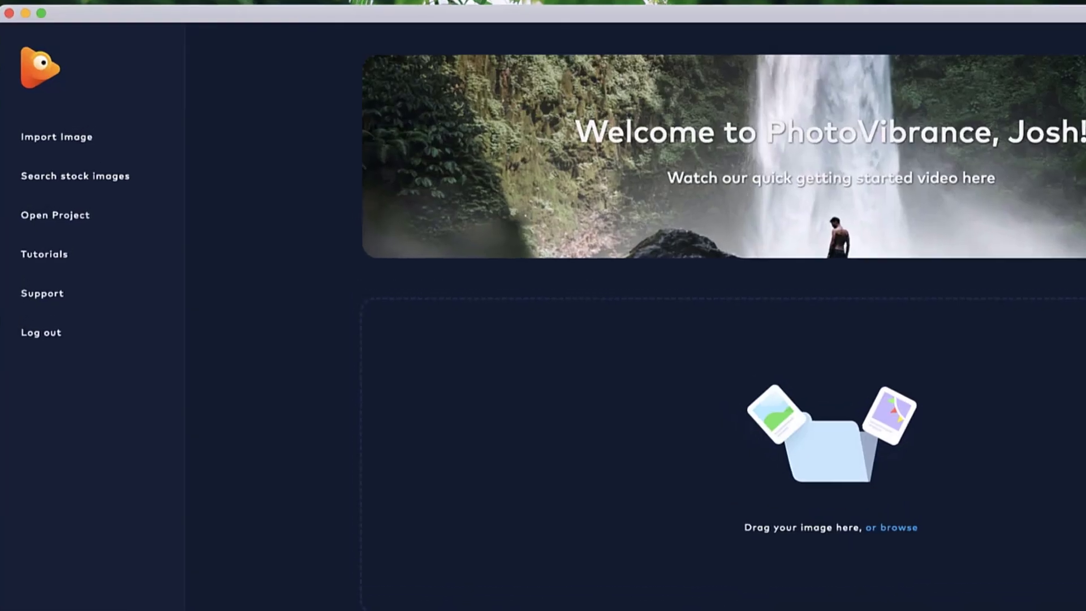
Step: Search Pexels stock images for 'stars'
{"action": "left_click", "coordinate": [180, 172]}
{"action": "left_click", "coordinate": [345, 51]}
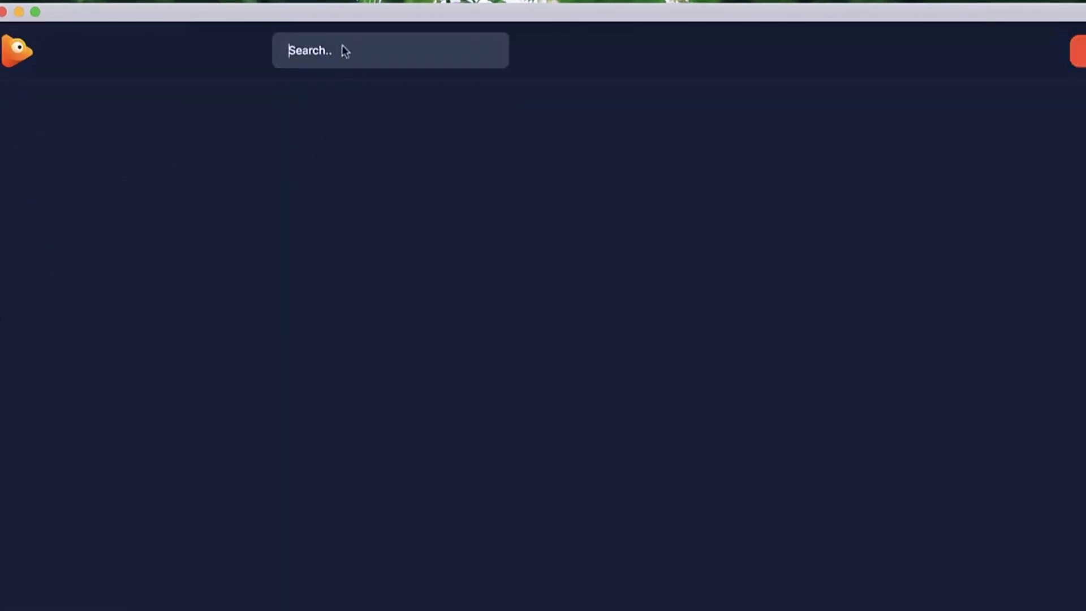
{"action": "type", "text": "stars"}
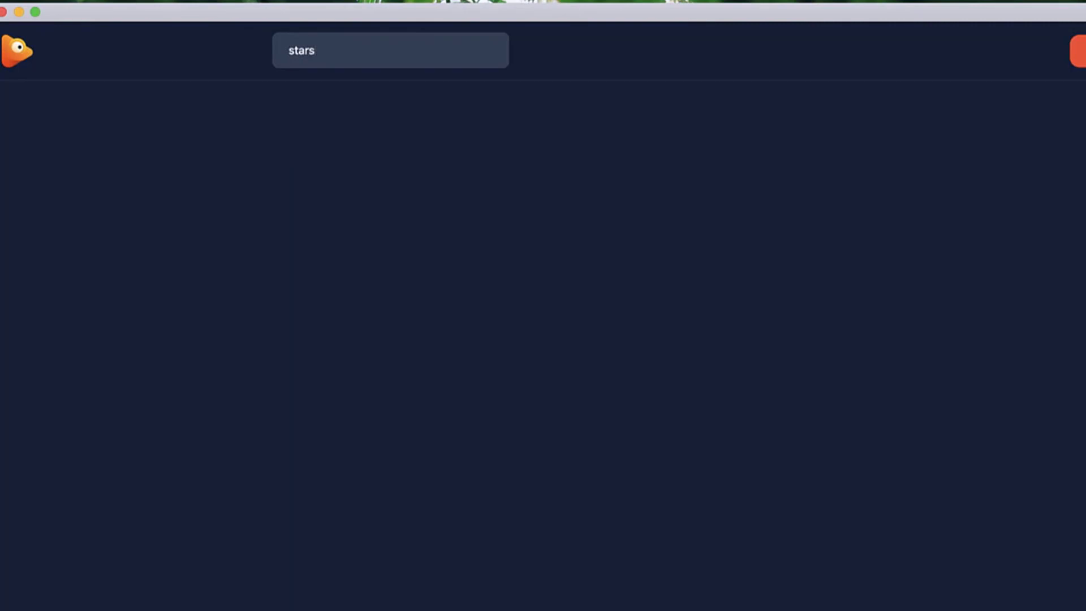
{"action": "left_click", "coordinate": [1022, 43]}
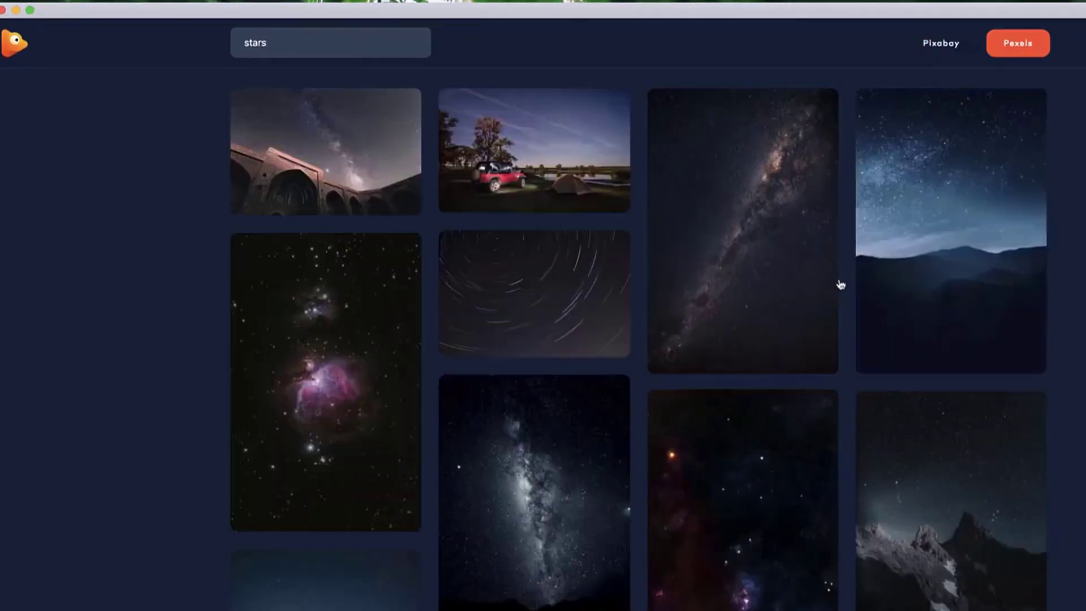
Step: Import the desert campfire night photo from the Pexels results
{"action": "scroll", "coordinate": [919, 366], "scroll_direction": "down", "scroll_amount": 5}
{"action": "scroll", "coordinate": [916, 361], "scroll_direction": "down", "scroll_amount": 10}
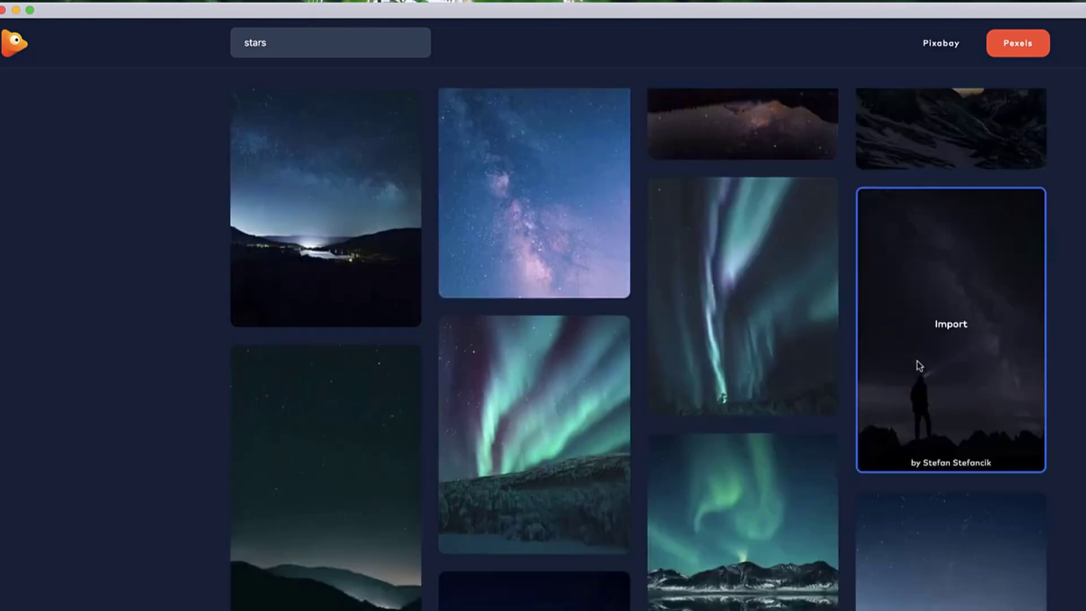
{"action": "scroll", "coordinate": [968, 355], "scroll_direction": "down", "scroll_amount": 3}
{"action": "scroll", "coordinate": [968, 354], "scroll_direction": "down", "scroll_amount": 3}
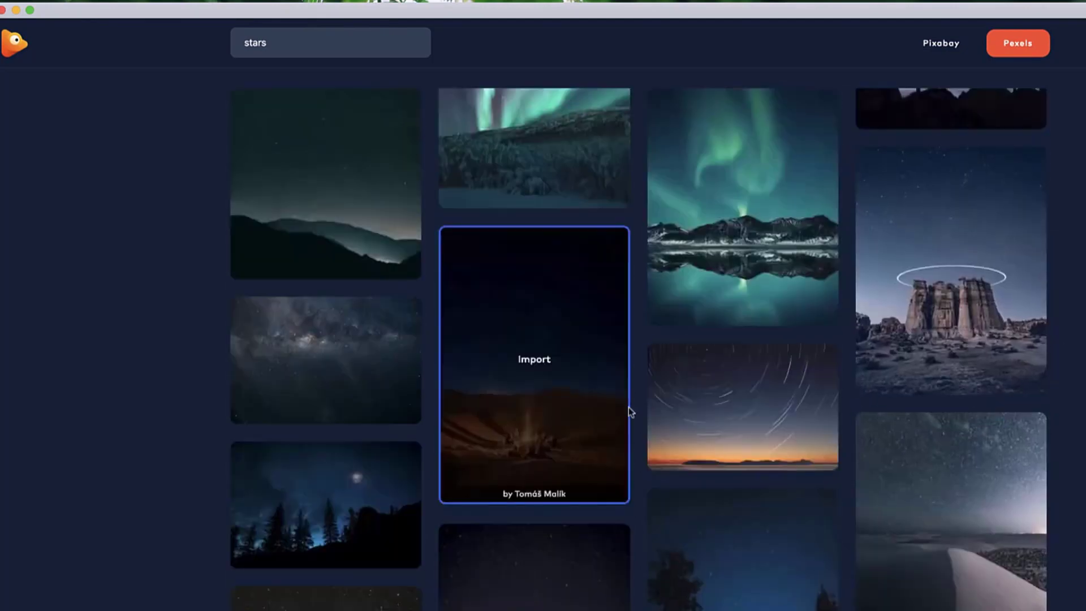
{"action": "left_click", "coordinate": [552, 366]}
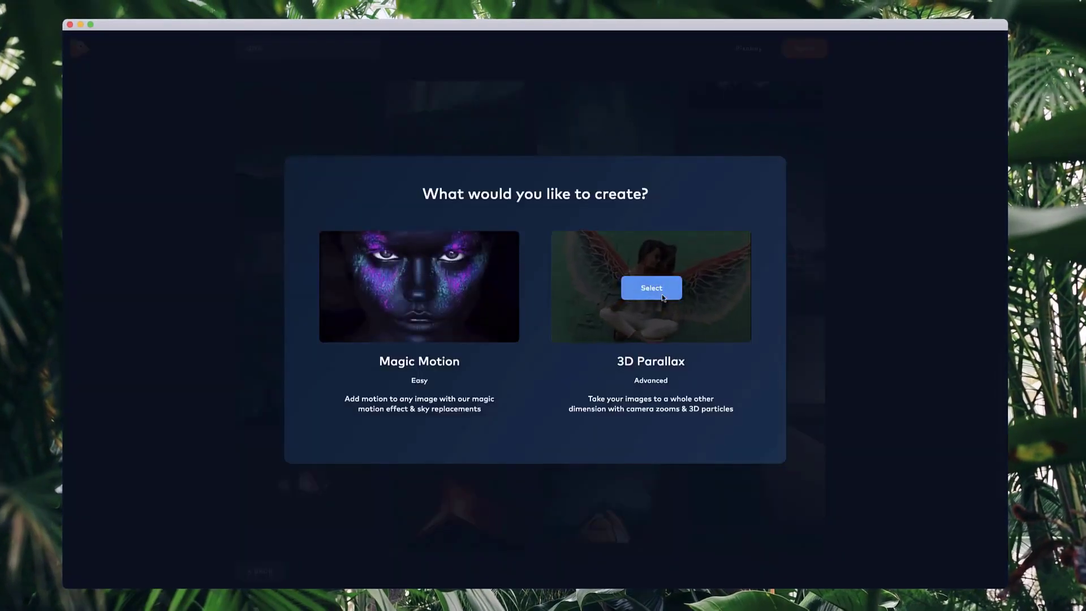
Step: Start a 3D Parallax project with a square crop on the upper starry sky
{"action": "left_click", "coordinate": [661, 296]}
{"action": "left_click", "coordinate": [573, 568]}
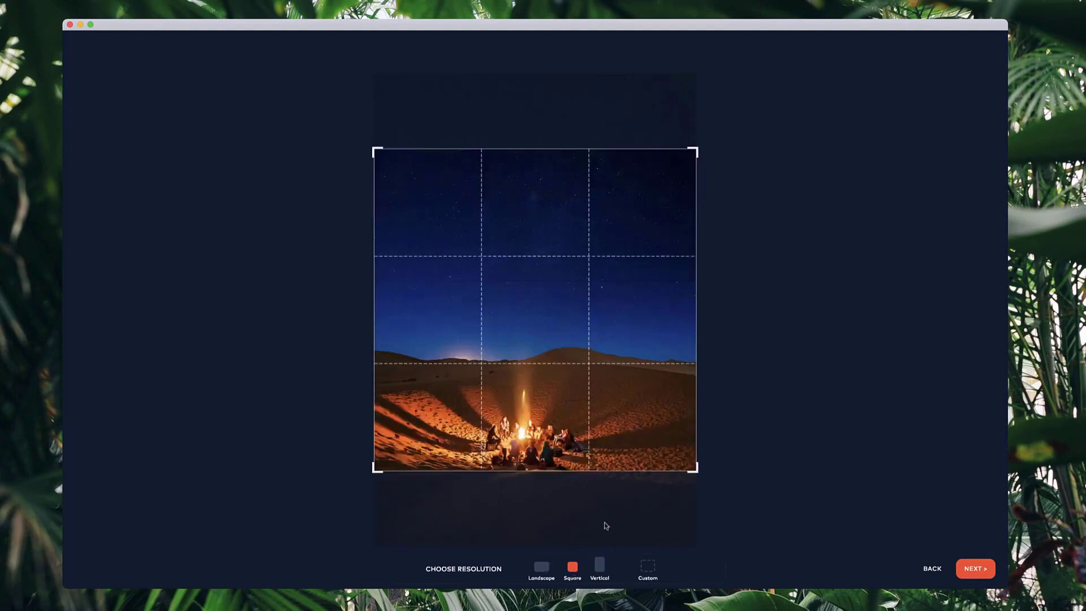
{"action": "left_click_drag", "start_coordinate": [699, 473], "coordinate": [625, 400]}
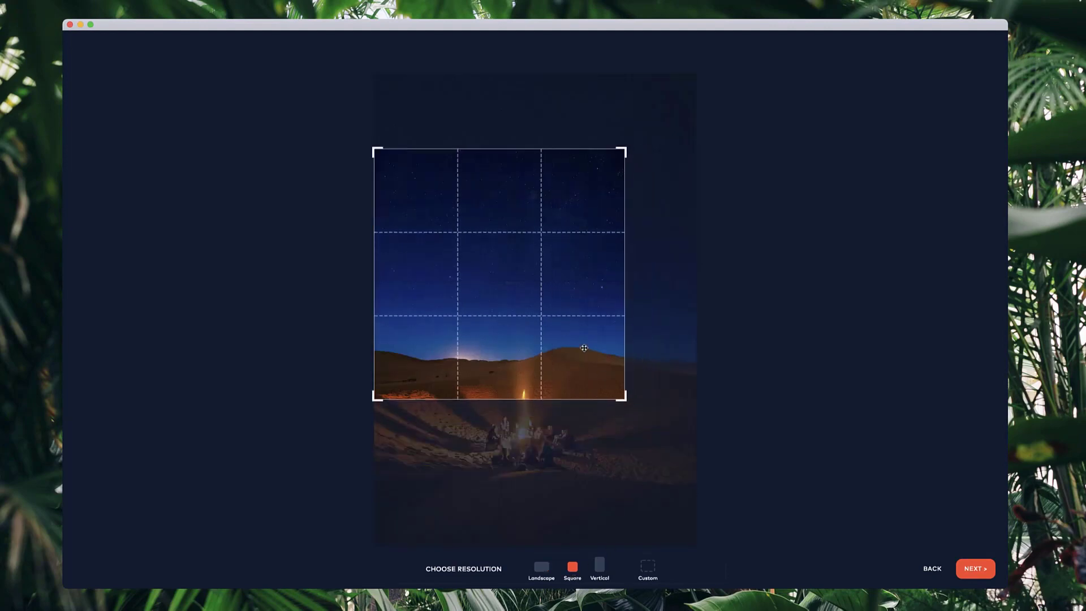
{"action": "left_click_drag", "start_coordinate": [582, 344], "coordinate": [619, 289]}
Step: Confirm the square crop and skip Steps 1 and 2 to open the editor
{"action": "left_click", "coordinate": [974, 569]}
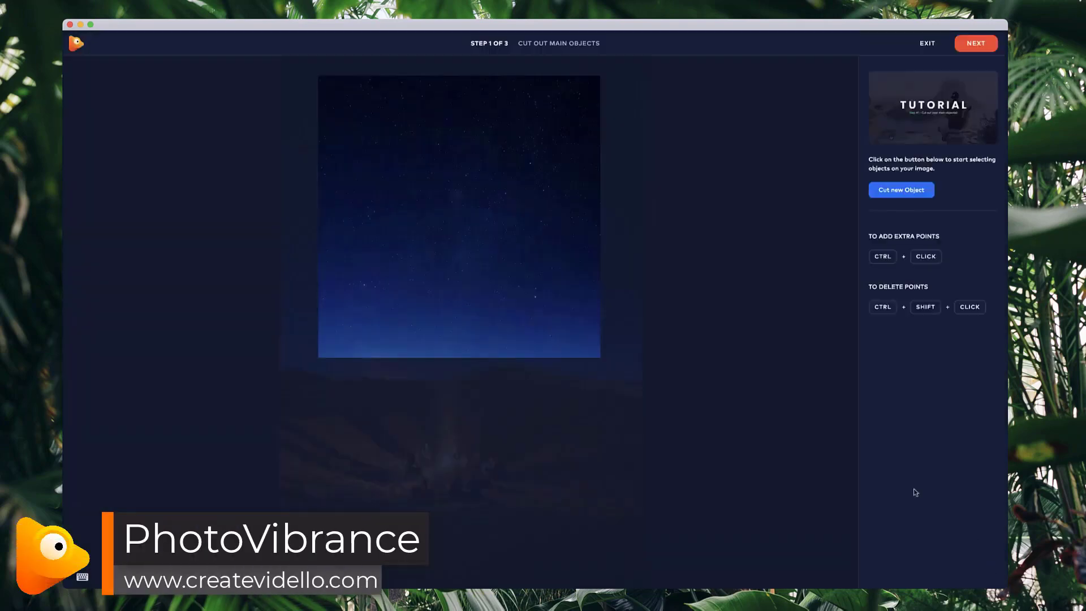
{"action": "left_click", "coordinate": [976, 44]}
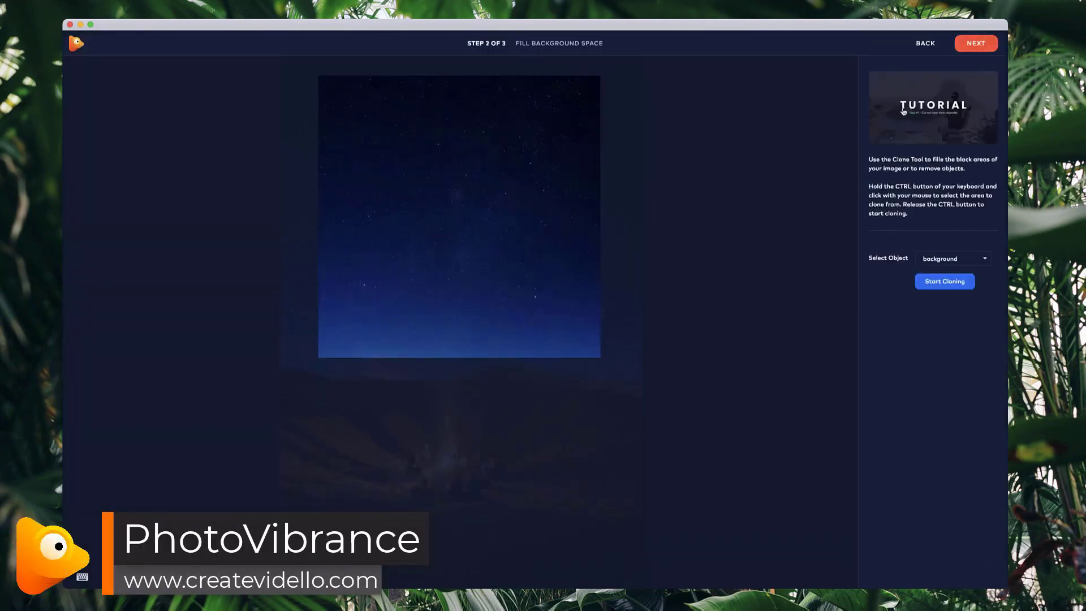
{"action": "left_click", "coordinate": [975, 44]}
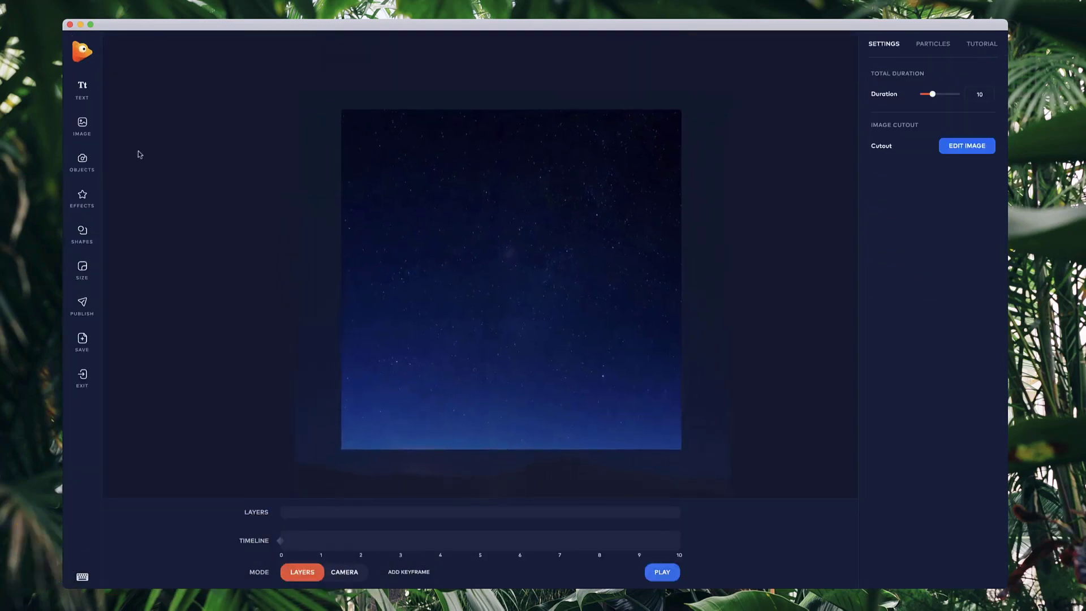
Step: Add Boxshot-CS.png from Downloads, scaled down and centred on the sky
{"action": "left_click", "coordinate": [85, 129]}
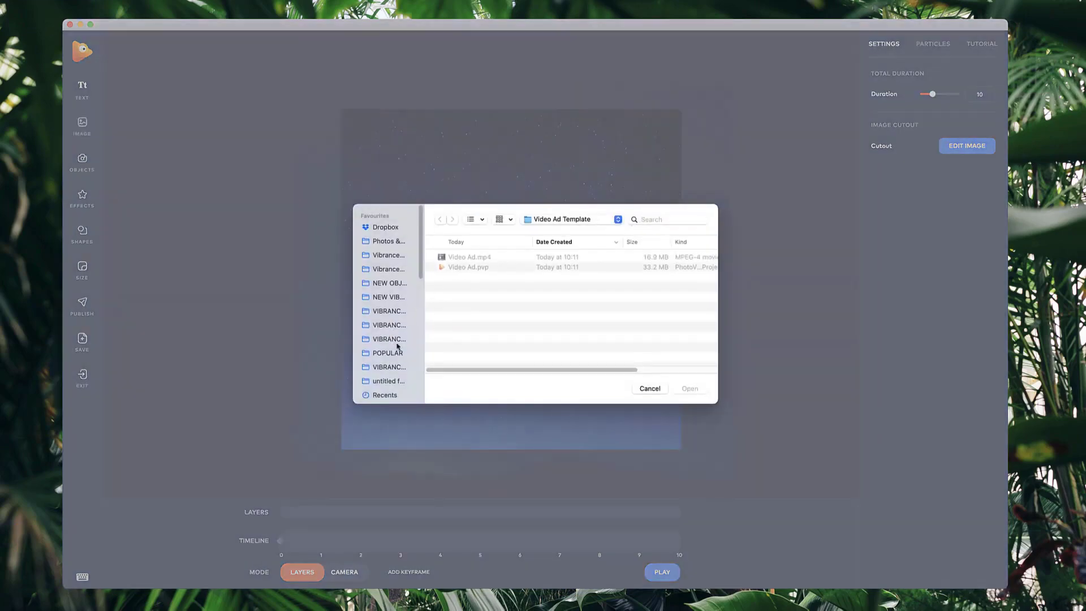
{"action": "scroll", "coordinate": [399, 351], "scroll_direction": "down", "scroll_amount": 3}
{"action": "left_click", "coordinate": [390, 375]}
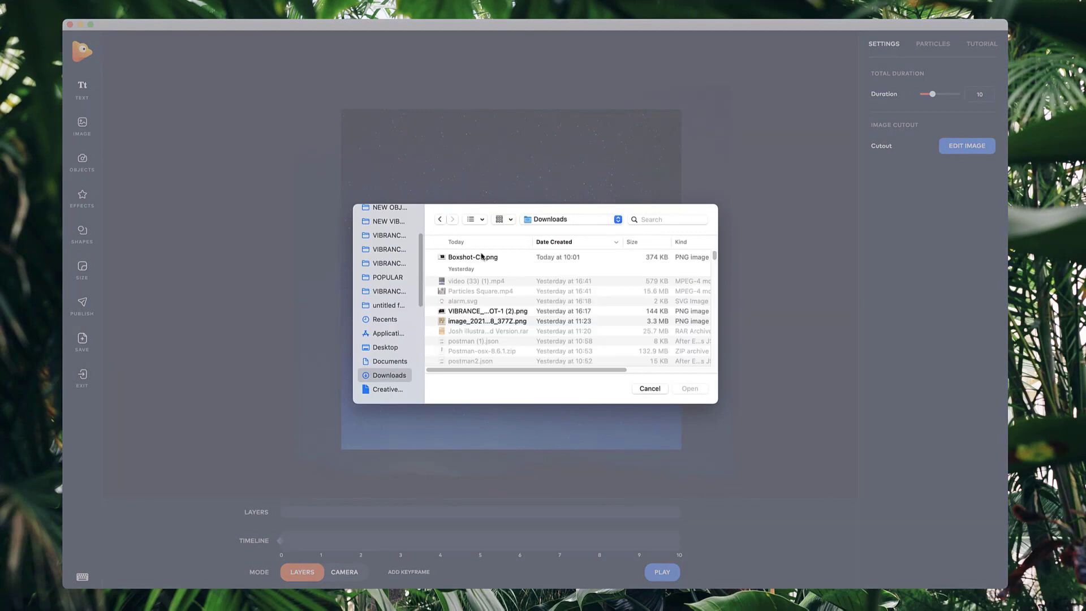
{"action": "left_click", "coordinate": [483, 257]}
{"action": "double_click", "coordinate": [483, 257]}
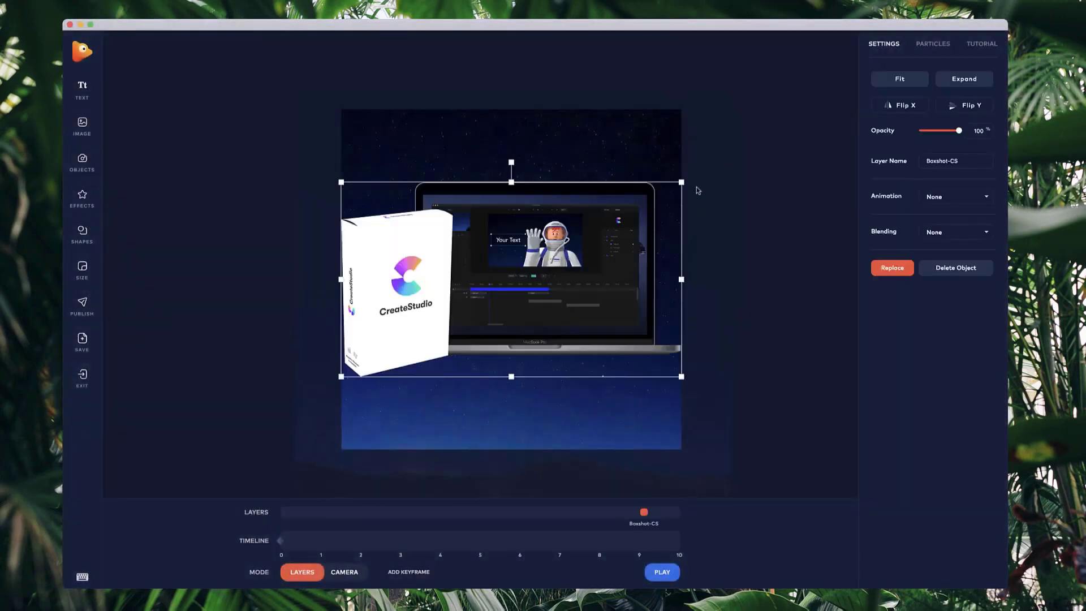
{"action": "left_click_drag", "start_coordinate": [680, 182], "coordinate": [566, 243]}
{"action": "left_click_drag", "start_coordinate": [483, 311], "coordinate": [536, 297]}
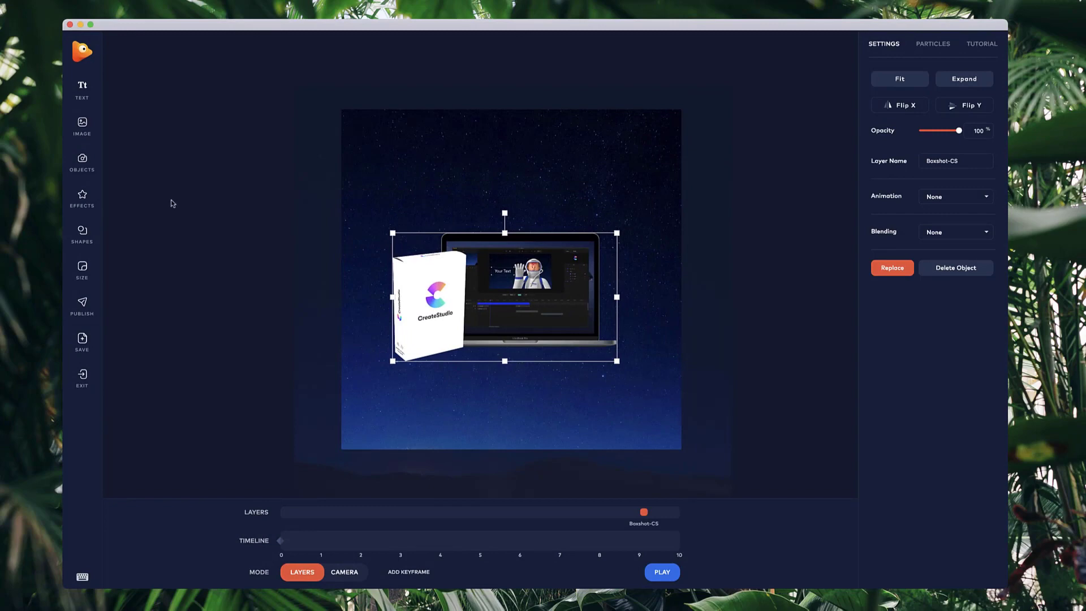
Step: Add a text layer reading 'Make better videos, faster!'
{"action": "left_click", "coordinate": [95, 102]}
{"action": "double_click", "coordinate": [572, 270]}
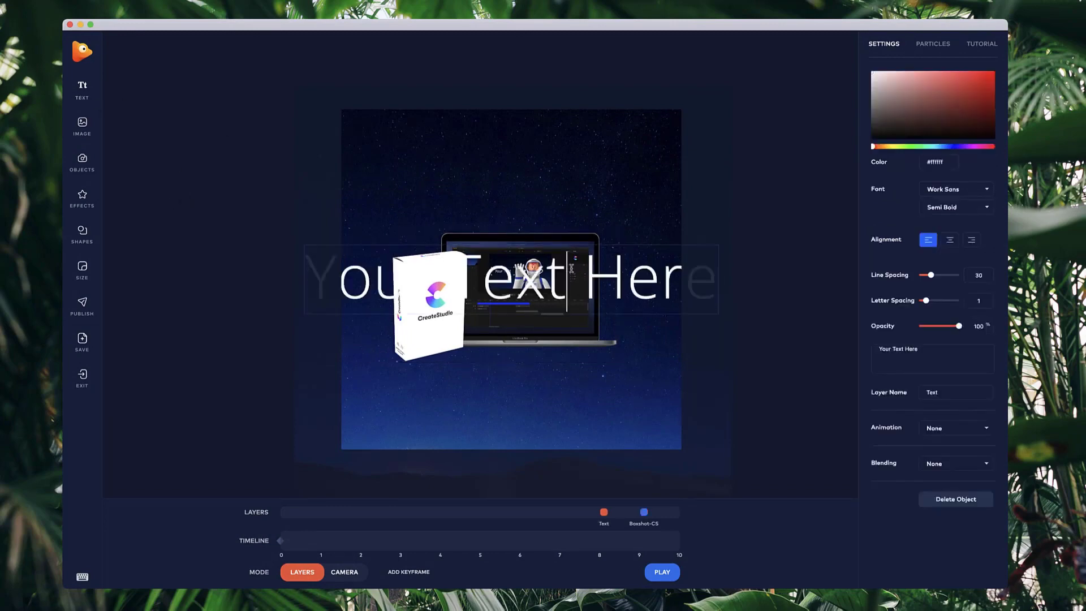
{"action": "key", "text": "super+a"}
{"action": "type", "text": "M"}
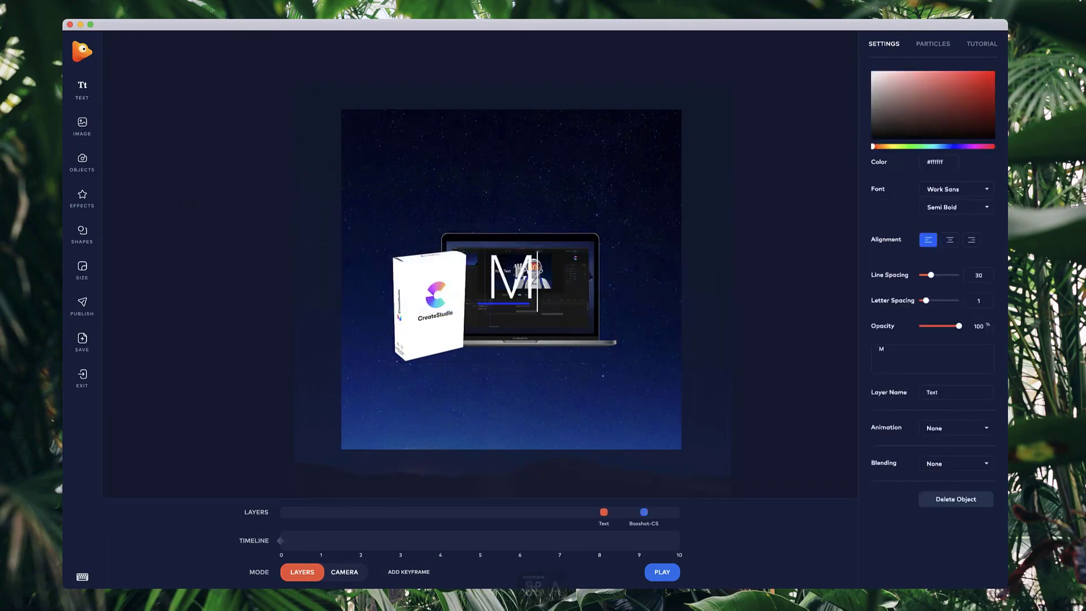
{"action": "type", "text": "ake better"}
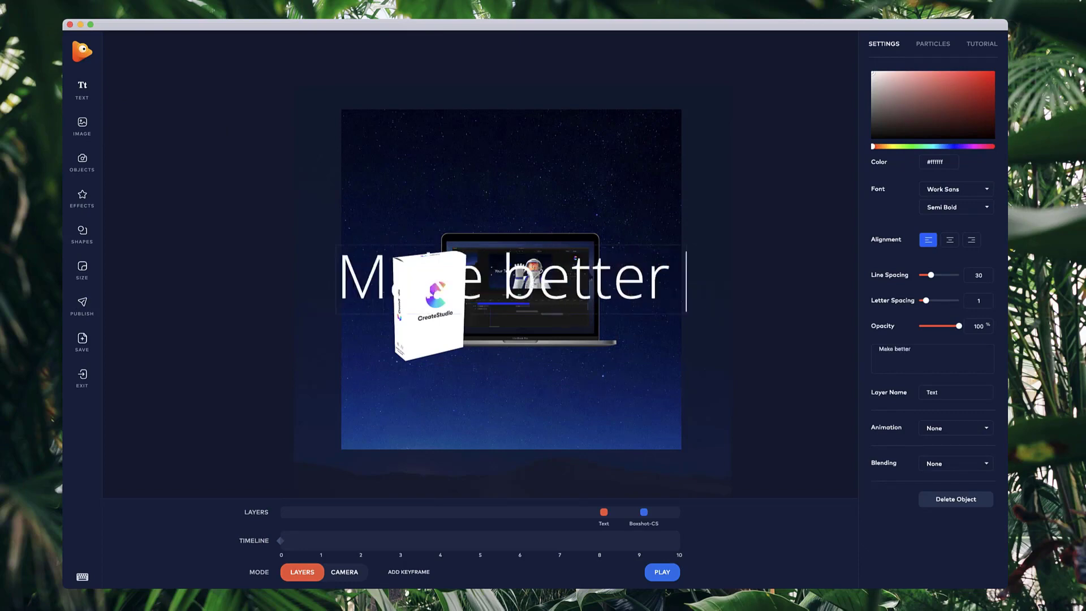
{"action": "type", "text": " videos, faster!"}
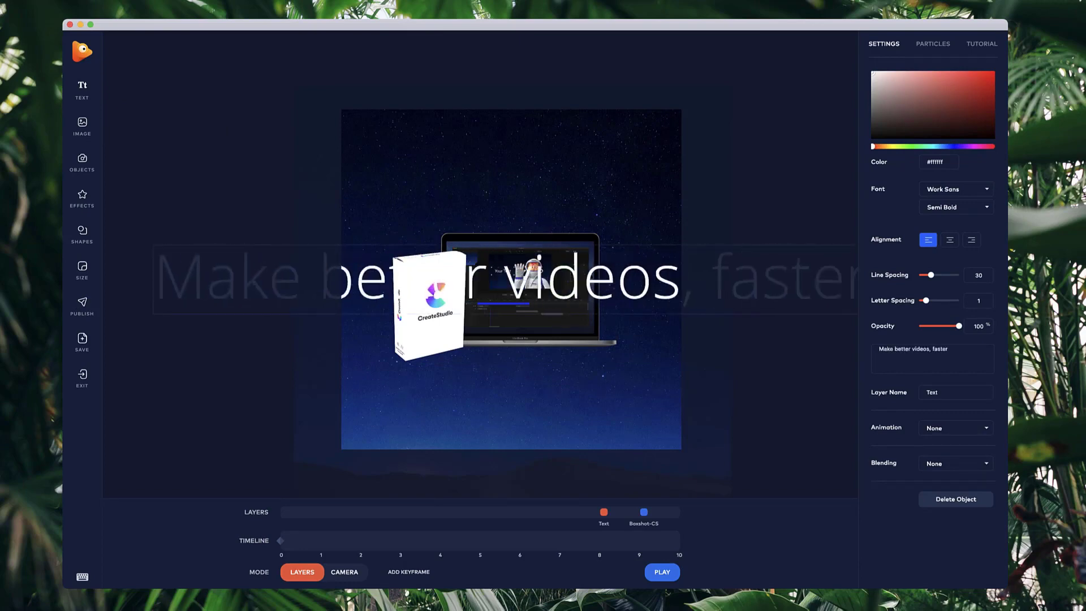
{"action": "left_click", "coordinate": [747, 176]}
Step: Shrink the headline to sit above the product and set its weight to Semi Bold
{"action": "left_click", "coordinate": [632, 246]}
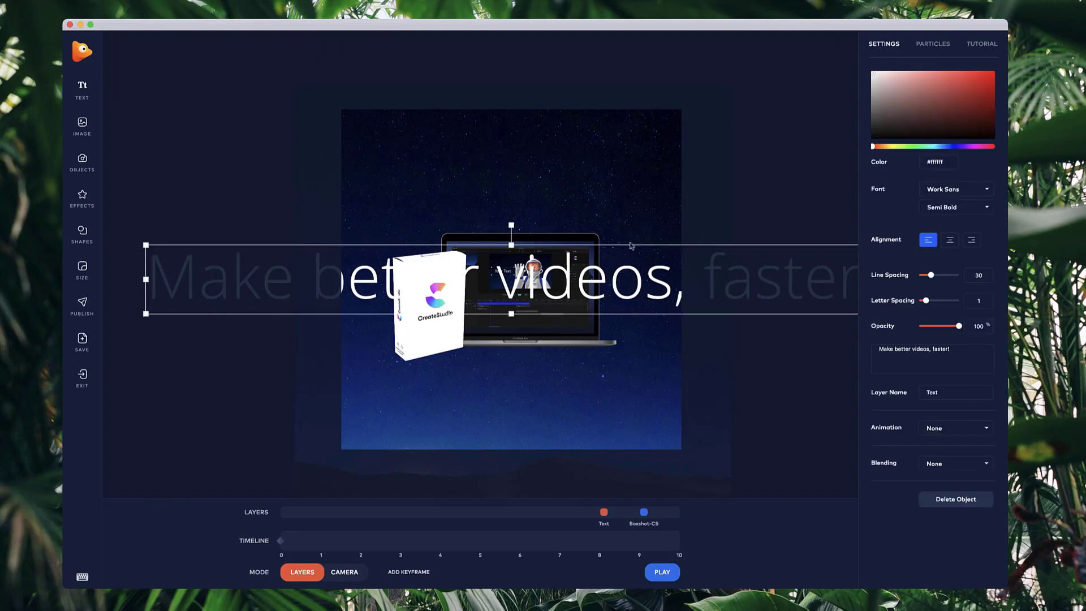
{"action": "left_click_drag", "start_coordinate": [145, 245], "coordinate": [461, 201]}
{"action": "left_click", "coordinate": [962, 207]}
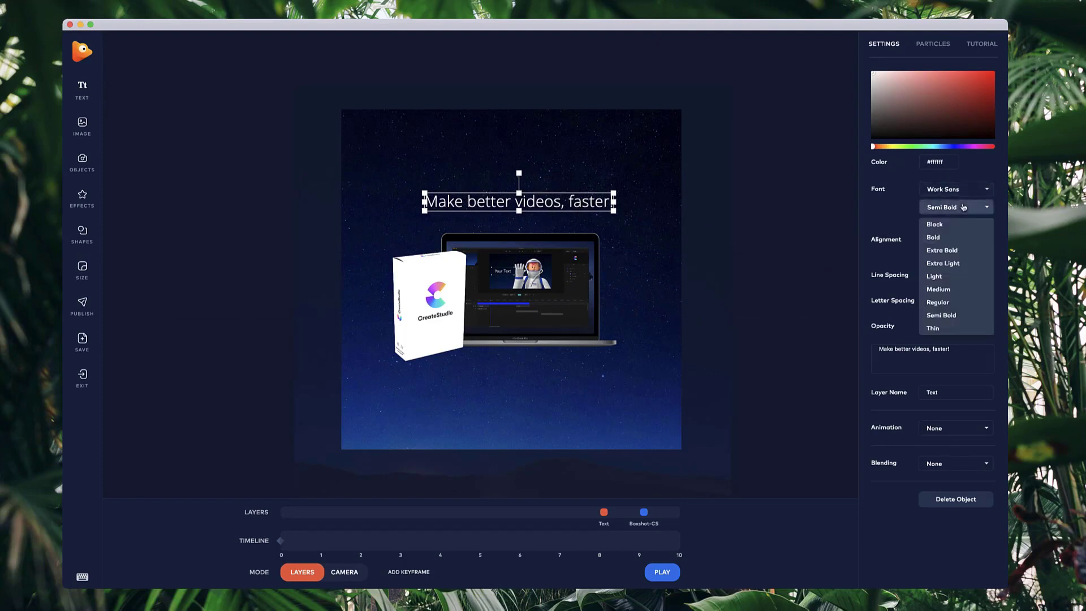
{"action": "left_click", "coordinate": [963, 314]}
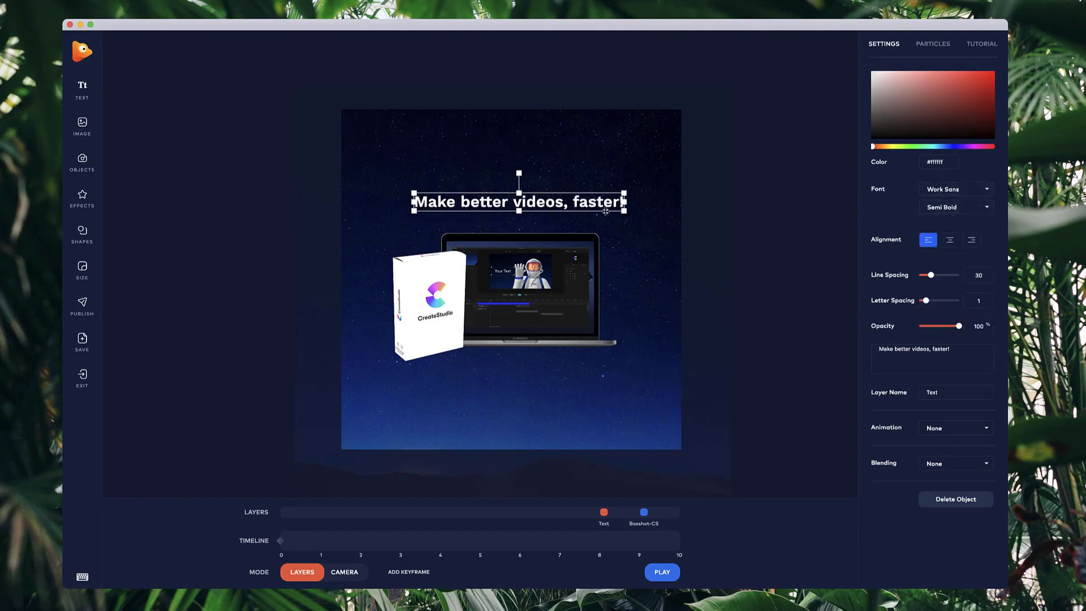
{"action": "left_click", "coordinate": [546, 256]}
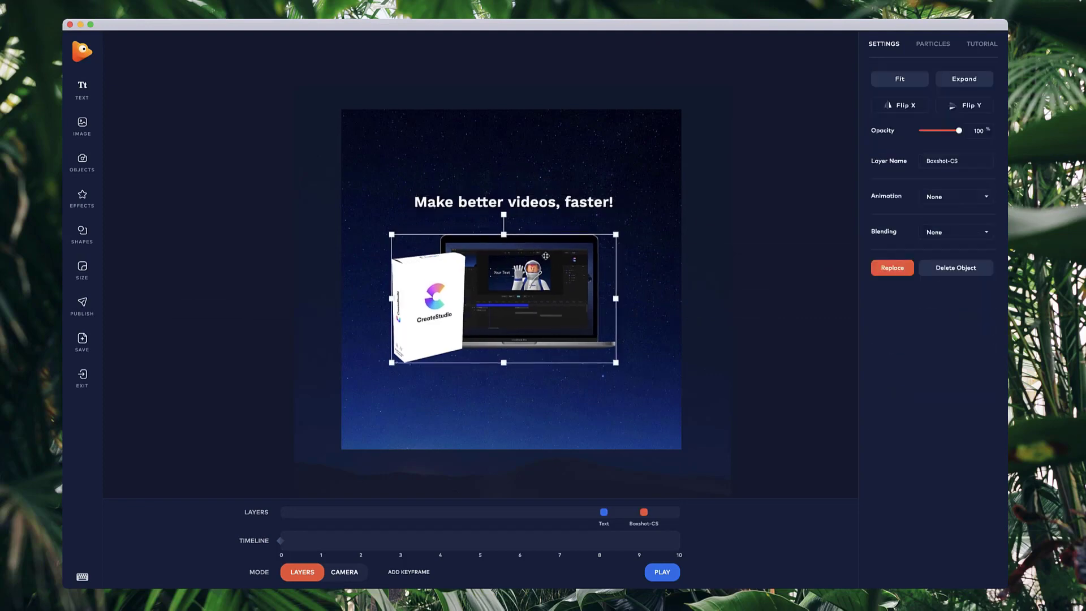
Step: Add logo cs icon.png, shrunk to a small icon centred above the headline
{"action": "left_click", "coordinate": [82, 125]}
{"action": "left_click", "coordinate": [657, 218]}
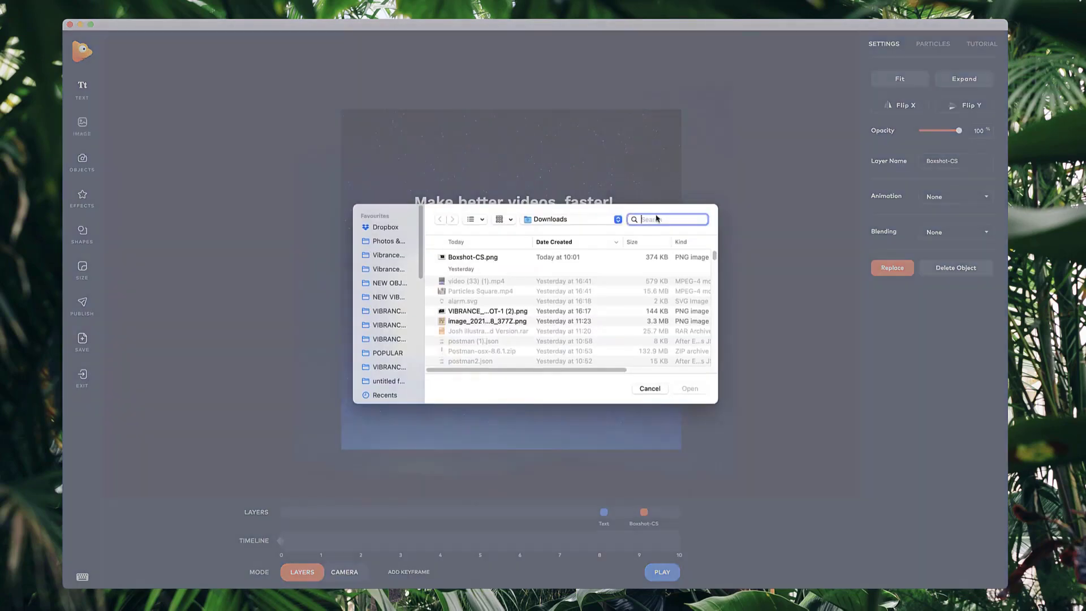
{"action": "type", "text": "cs logo"}
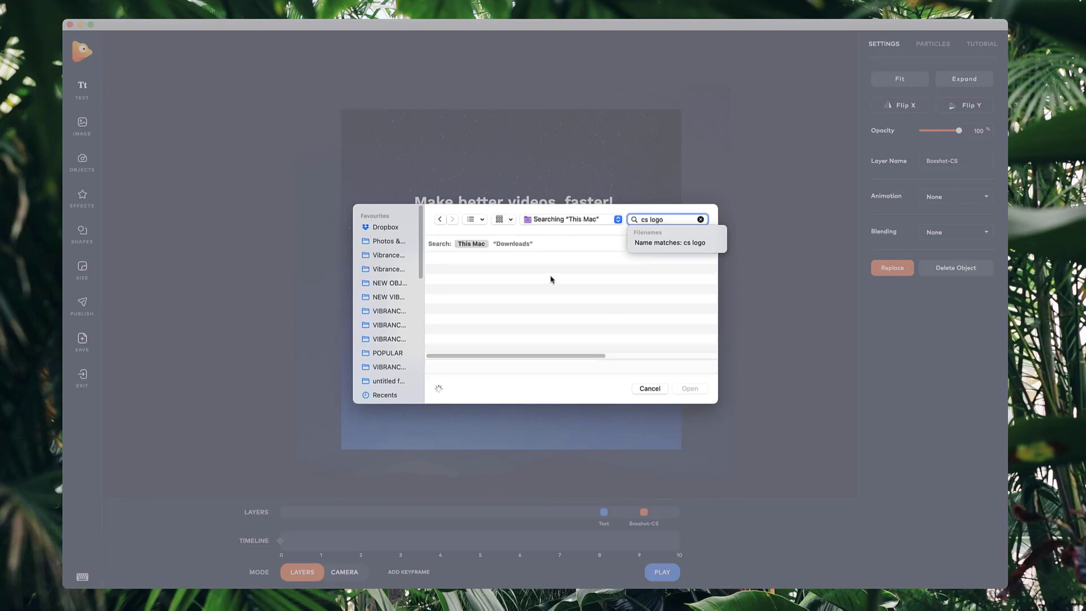
{"action": "double_click", "coordinate": [526, 271]}
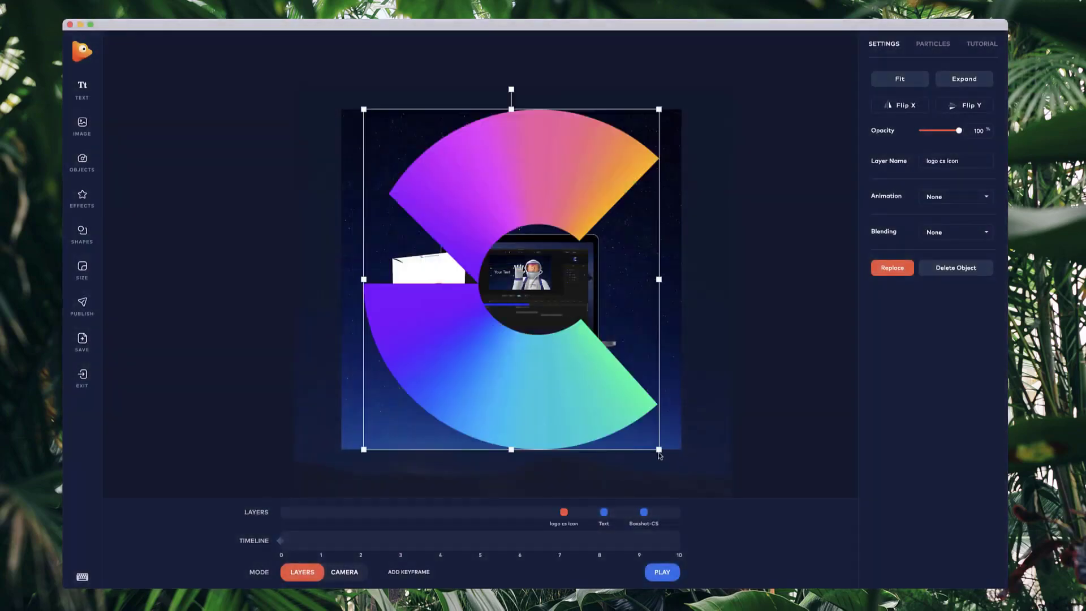
{"action": "left_click_drag", "start_coordinate": [659, 455], "coordinate": [542, 209]}
{"action": "left_click", "coordinate": [530, 201]}
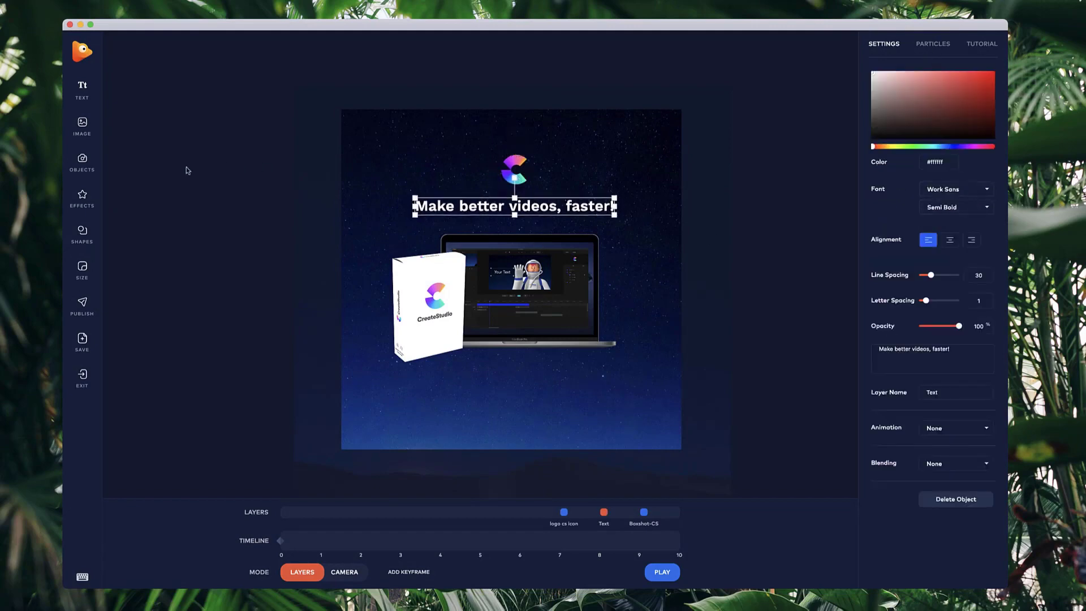
Step: Insert Paint Underline.png from Dropbox, shrunk and moved under the headline
{"action": "left_click", "coordinate": [82, 124]}
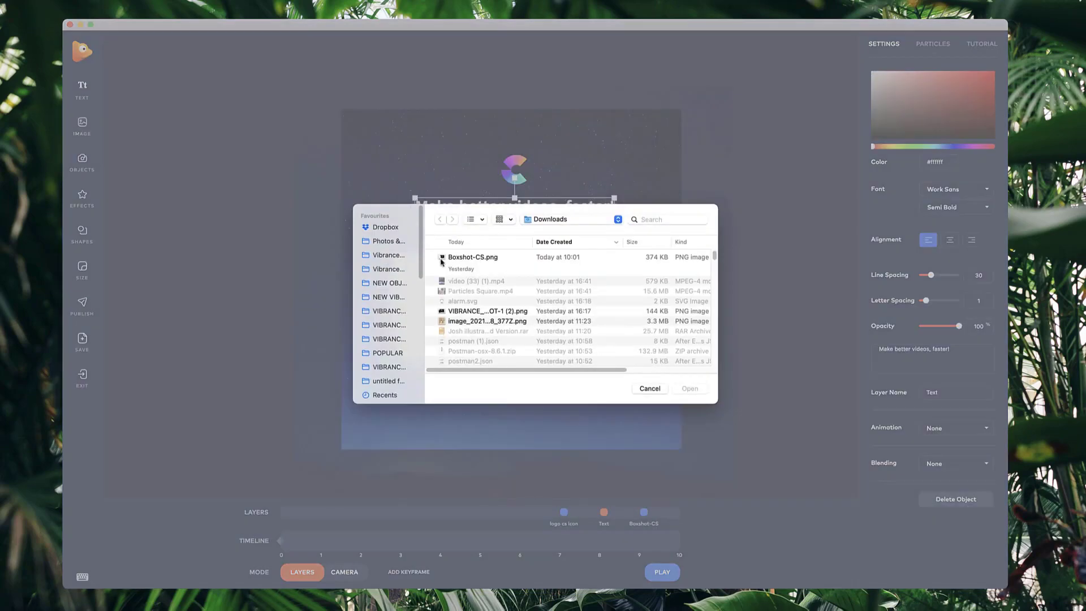
{"action": "left_click", "coordinate": [386, 227]}
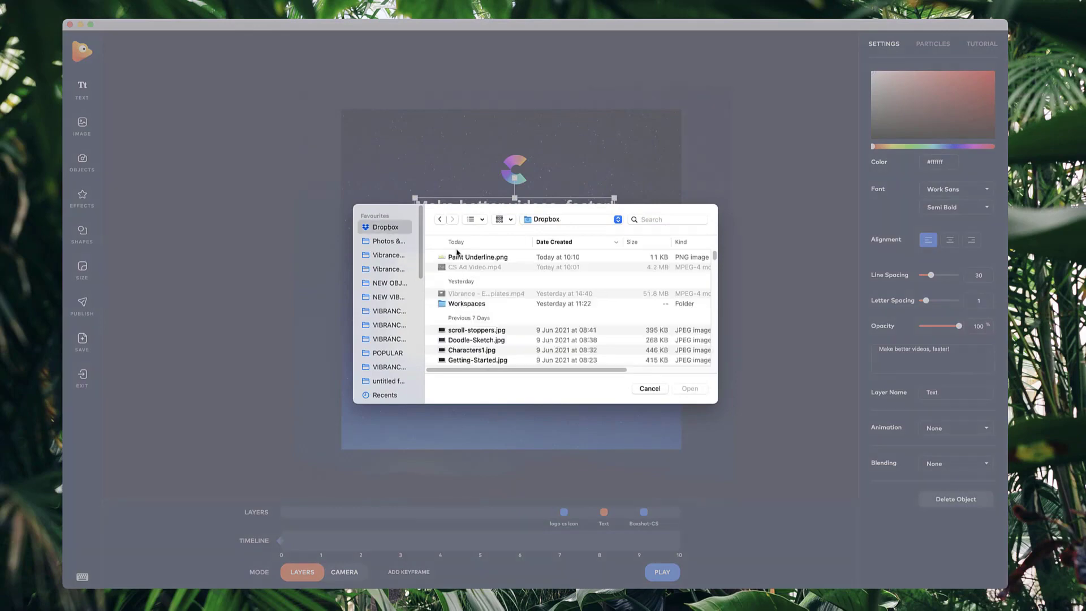
{"action": "double_click", "coordinate": [467, 259]}
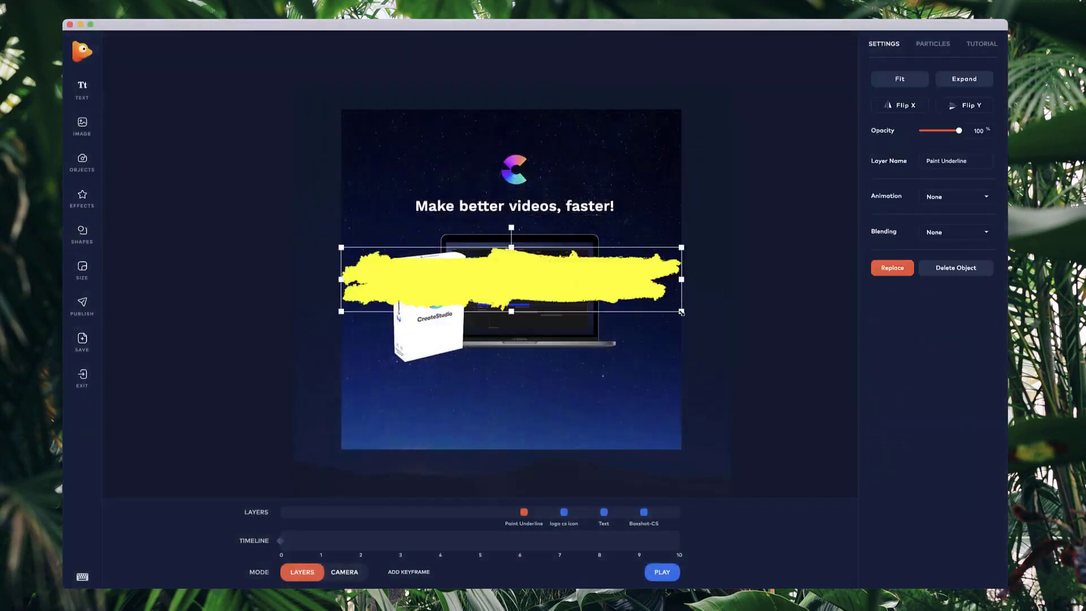
{"action": "left_click_drag", "start_coordinate": [682, 312], "coordinate": [516, 279]}
{"action": "mouse_move", "coordinate": [451, 262]}
{"action": "left_mouse_down"}
{"action": "mouse_move", "coordinate": [533, 223]}
{"action": "mouse_move", "coordinate": [538, 199]}
{"action": "left_mouse_up"}
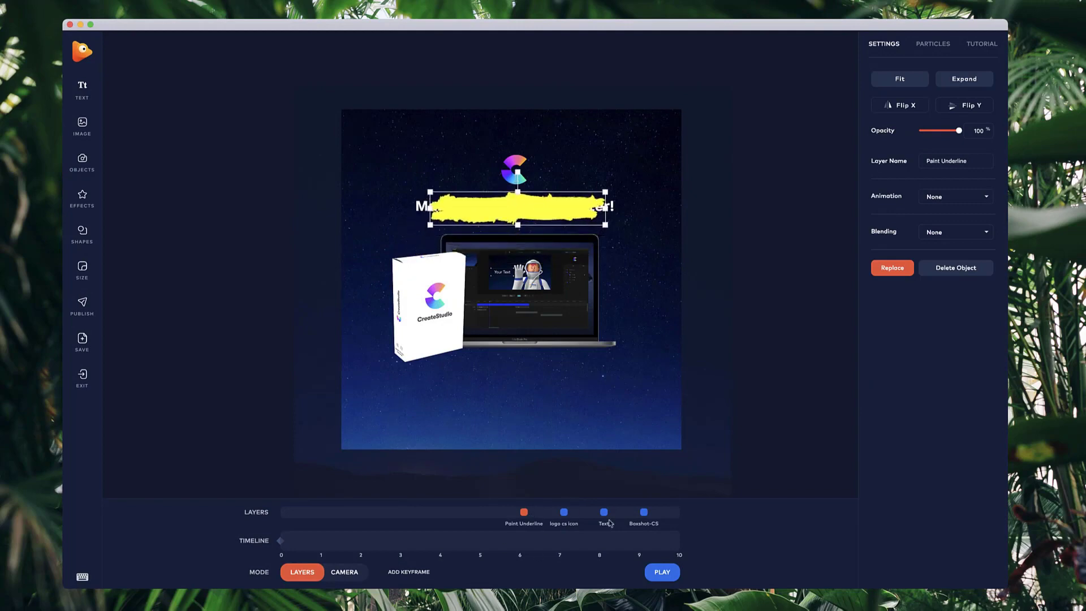
Step: Layer the headline above the yellow stroke and resize the stroke to fit the words
{"action": "left_click_drag", "start_coordinate": [605, 512], "coordinate": [514, 518]}
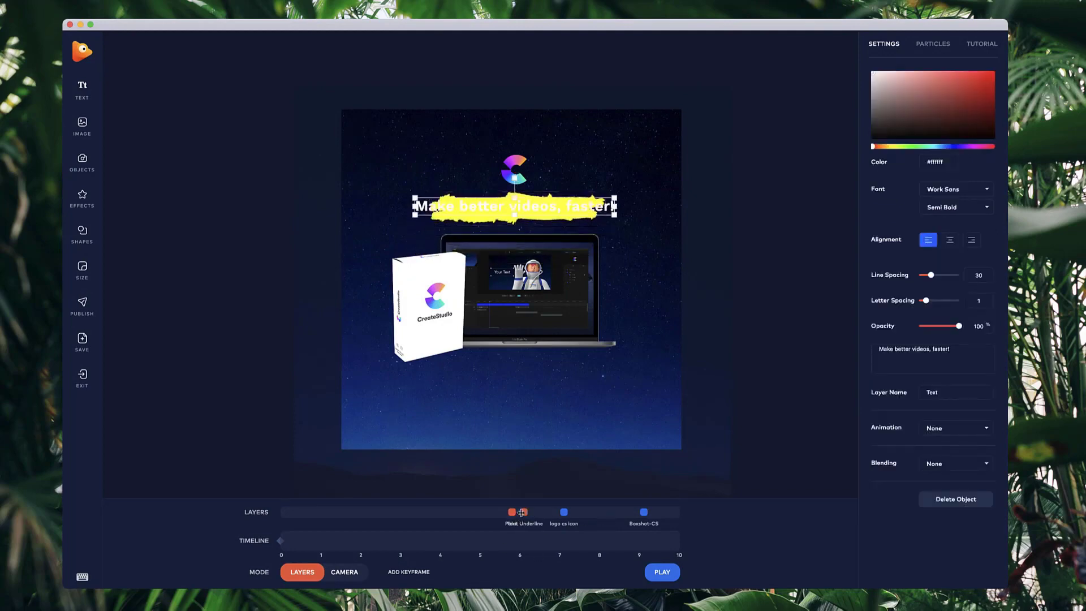
{"action": "left_click", "coordinate": [520, 512]}
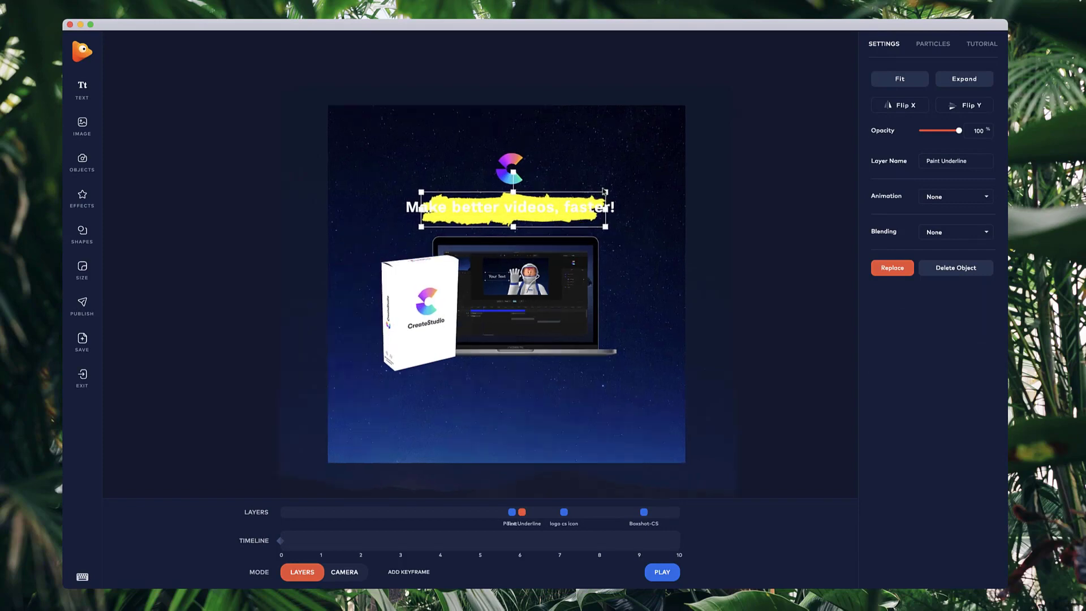
{"action": "scroll", "coordinate": [603, 190], "scroll_direction": "up", "scroll_amount": 3}
{"action": "mouse_move", "coordinate": [603, 191]}
{"action": "left_mouse_down"}
{"action": "mouse_move", "coordinate": [562, 203]}
{"action": "mouse_move", "coordinate": [642, 189]}
{"action": "mouse_move", "coordinate": [622, 195]}
{"action": "left_mouse_up"}
Step: Narrow the headline to fit inside the stroke and make its text black (#000000)
{"action": "left_click", "coordinate": [620, 212]}
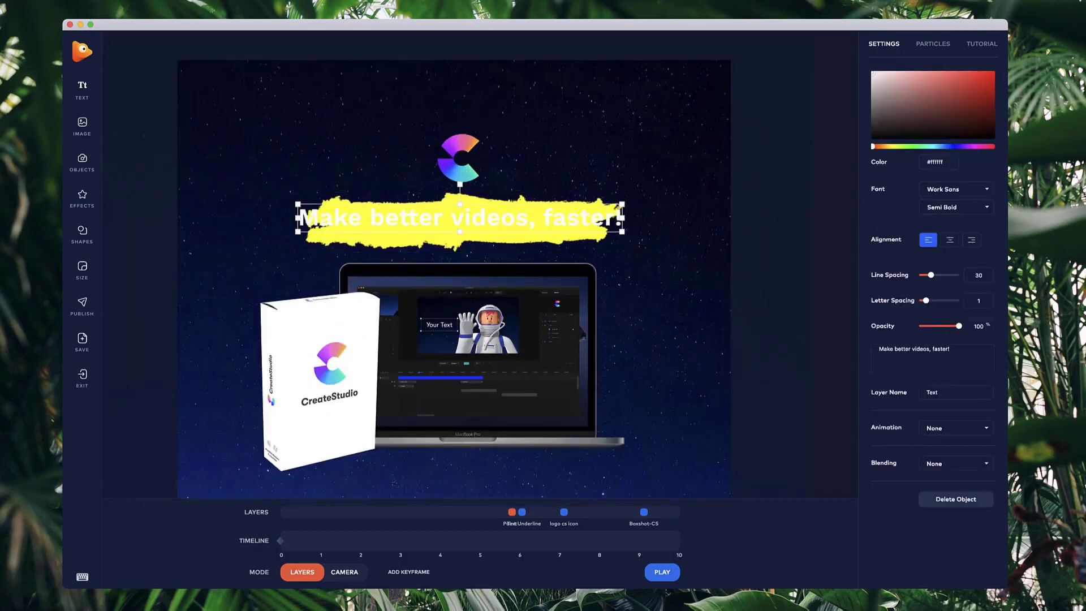
{"action": "left_click_drag", "start_coordinate": [298, 217], "coordinate": [322, 216]}
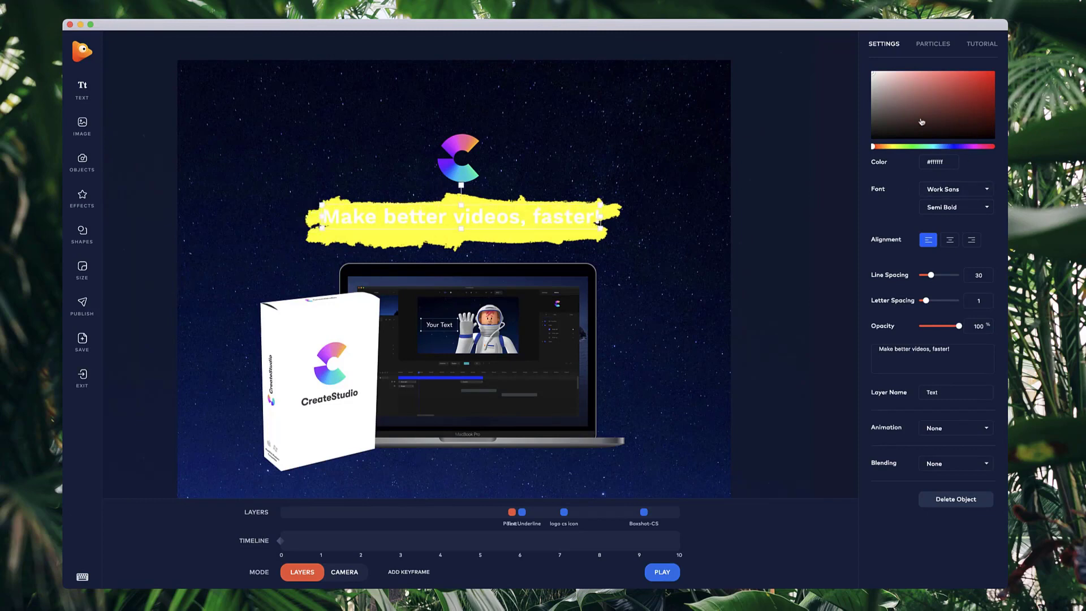
{"action": "left_click_drag", "start_coordinate": [923, 122], "coordinate": [850, 140]}
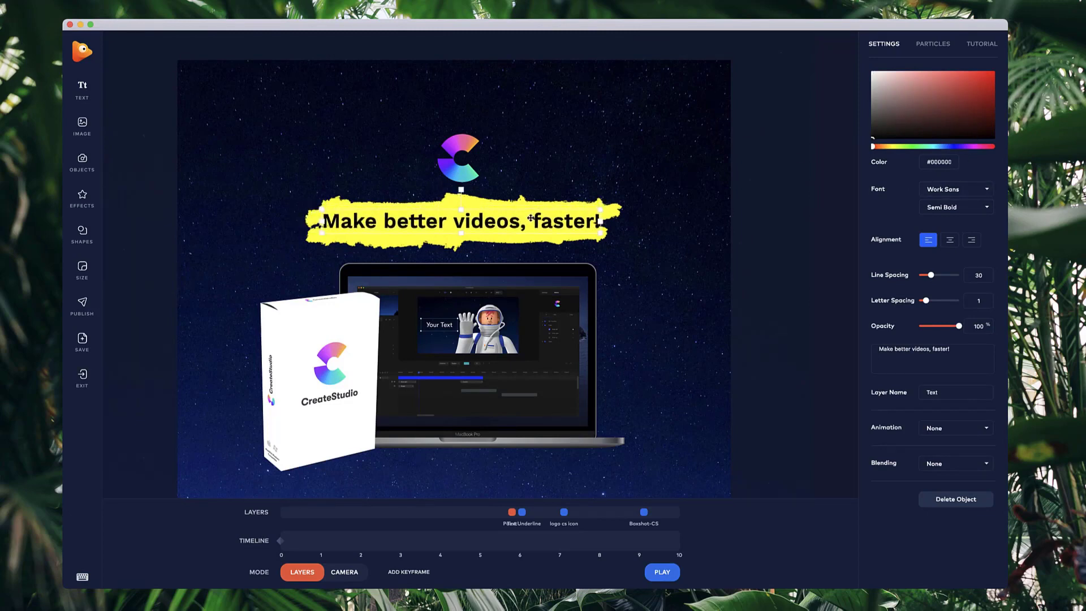
Step: Select the logo, box image and headline in turn, then deselect everything
{"action": "left_click", "coordinate": [489, 188]}
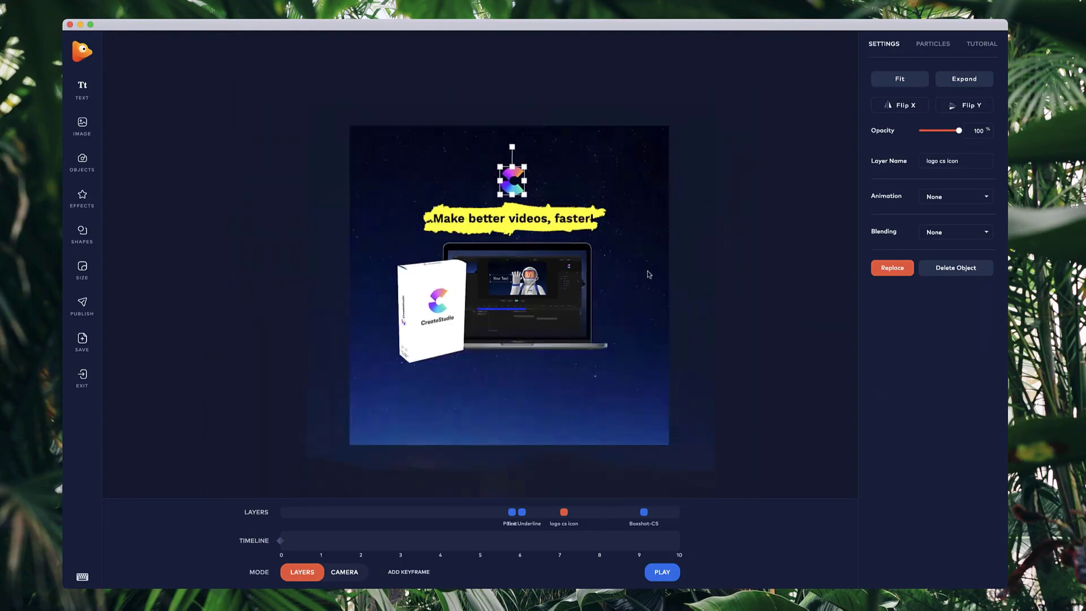
{"action": "left_click", "coordinate": [647, 271]}
{"action": "left_click", "coordinate": [575, 304]}
{"action": "left_click", "coordinate": [572, 214]}
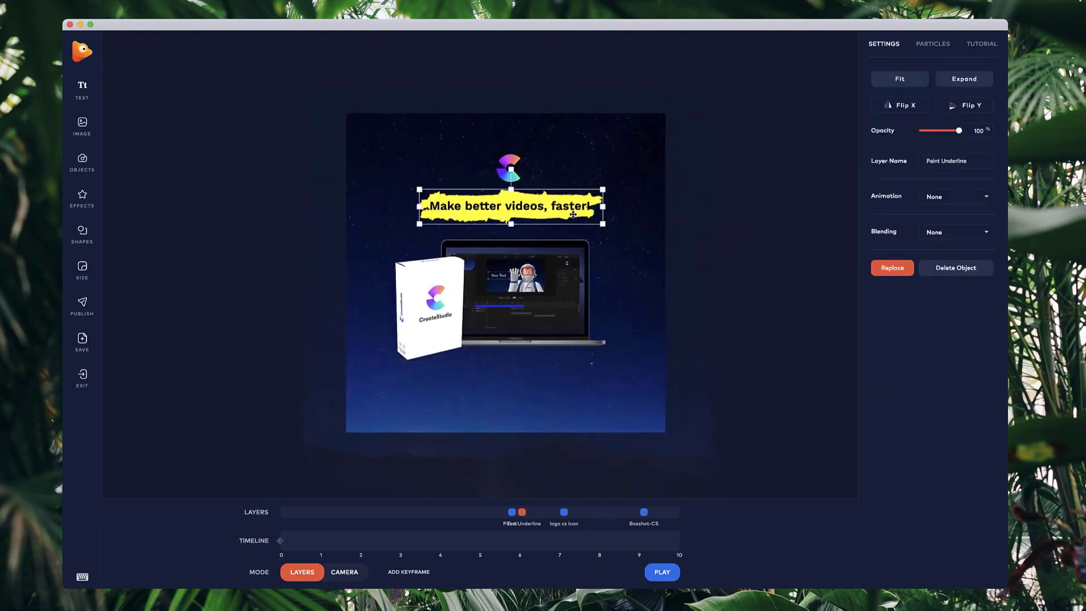
{"action": "left_click", "coordinate": [685, 224]}
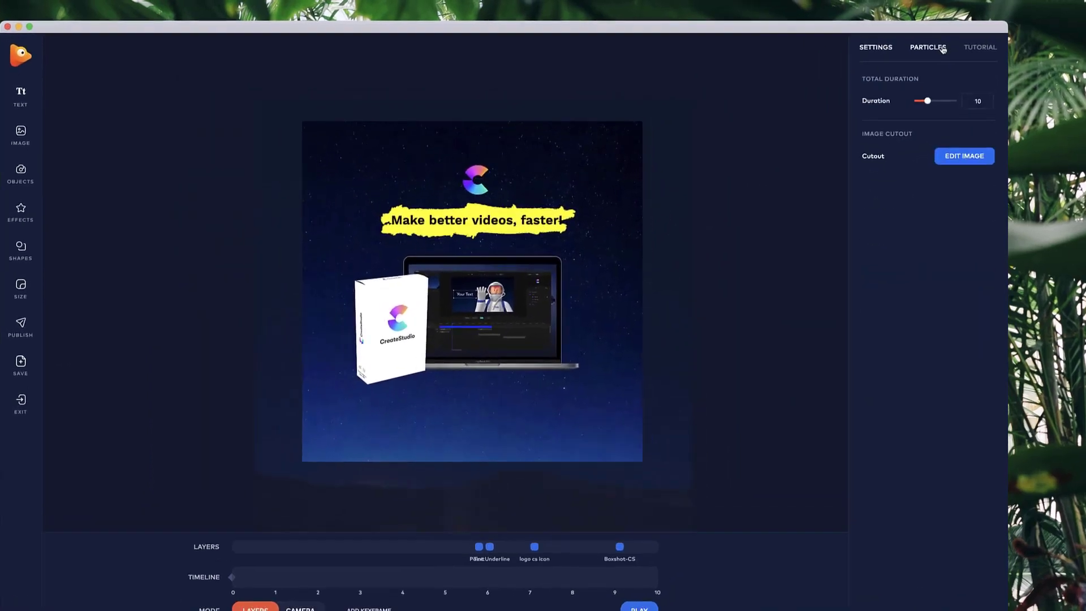
Step: Turn on scene particles, showing falling green leaves
{"action": "left_click", "coordinate": [934, 45]}
{"action": "left_click", "coordinate": [942, 80]}
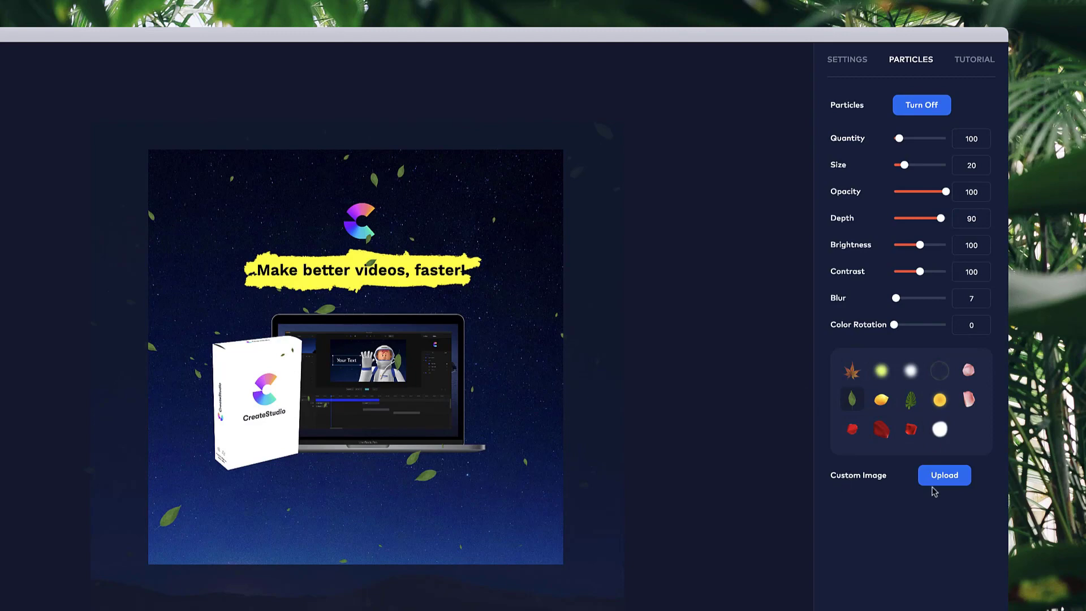
Step: Use logo cs icon.png as the particle image and raise particle size to 48
{"action": "left_click", "coordinate": [955, 485]}
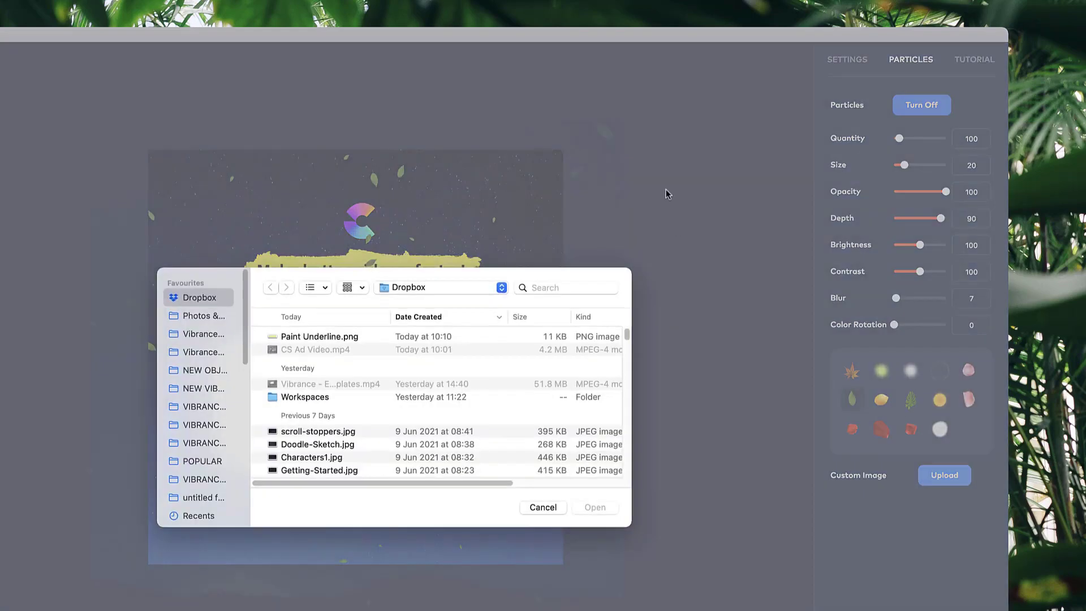
{"action": "left_click", "coordinate": [585, 288]}
{"action": "type", "text": "cs logo"}
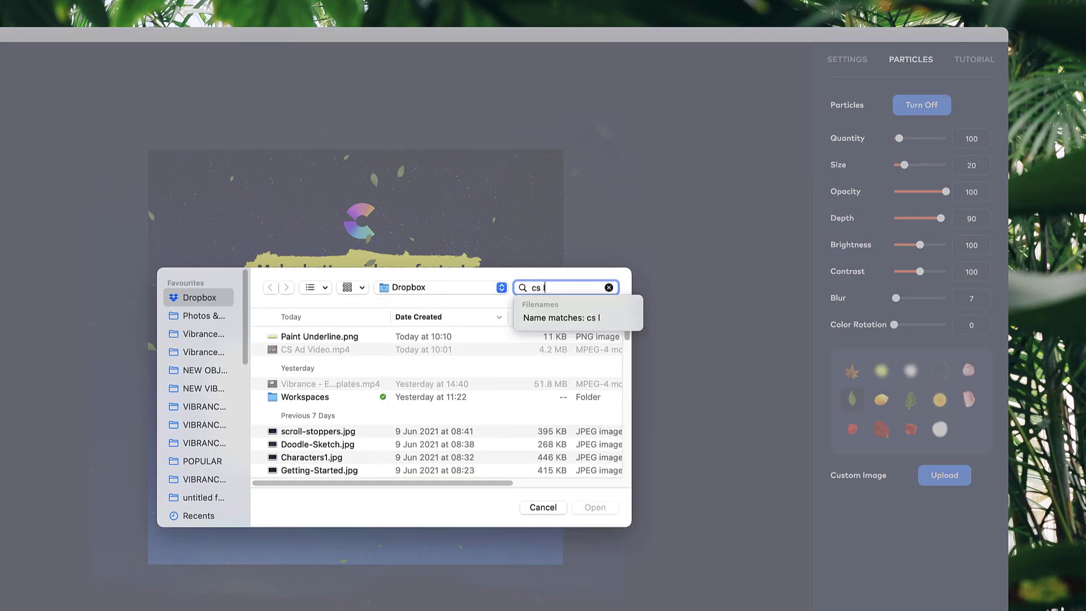
{"action": "double_click", "coordinate": [352, 358]}
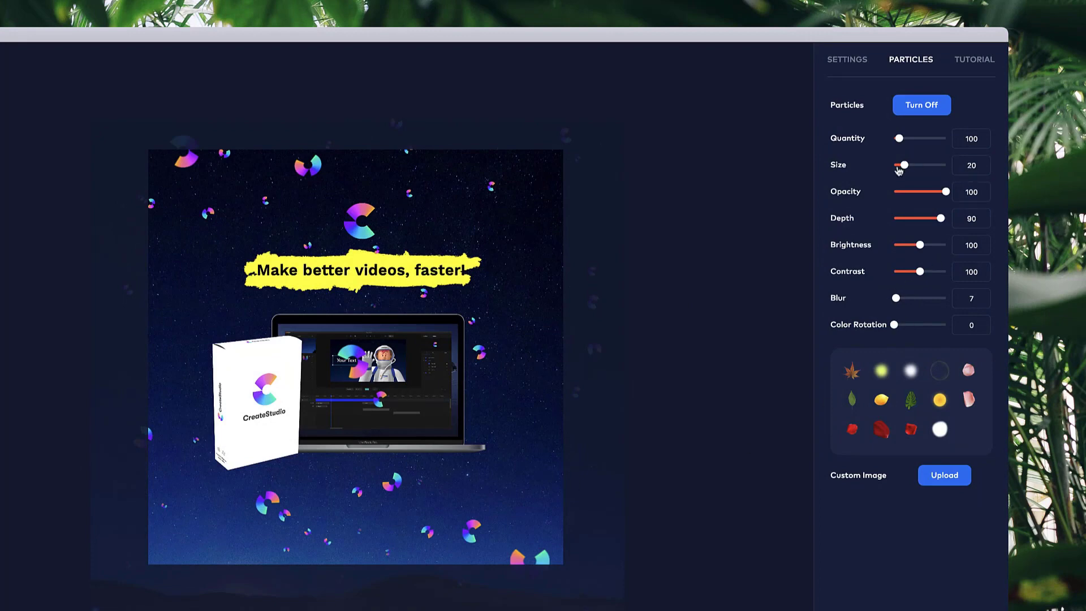
{"action": "left_click_drag", "start_coordinate": [900, 166], "coordinate": [896, 138]}
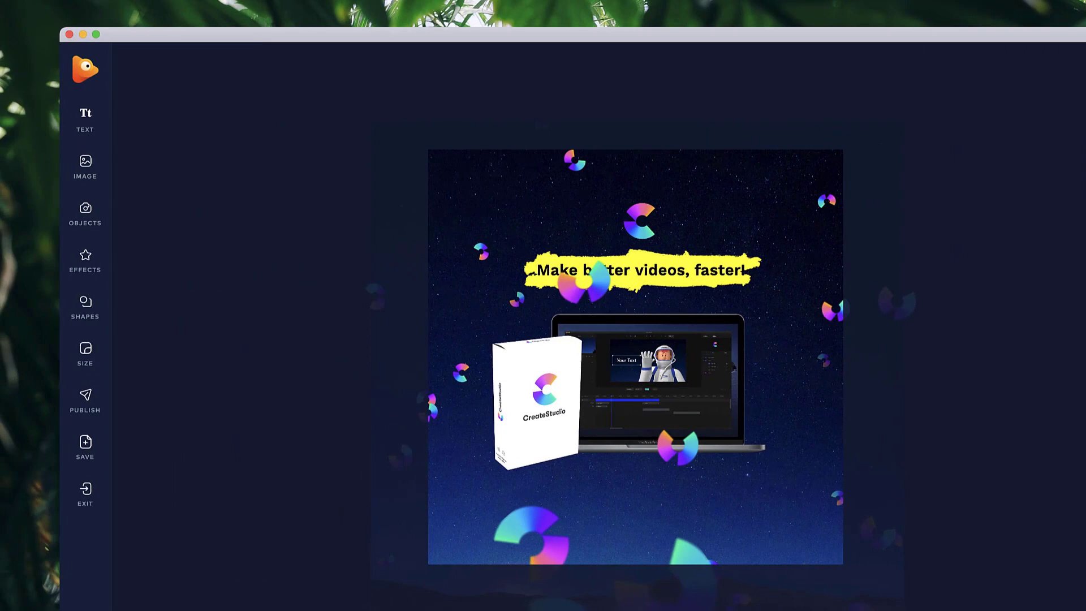
Step: Add the smoke explosion from the Effects library's Explosions section to the scene
{"action": "left_click", "coordinate": [105, 276]}
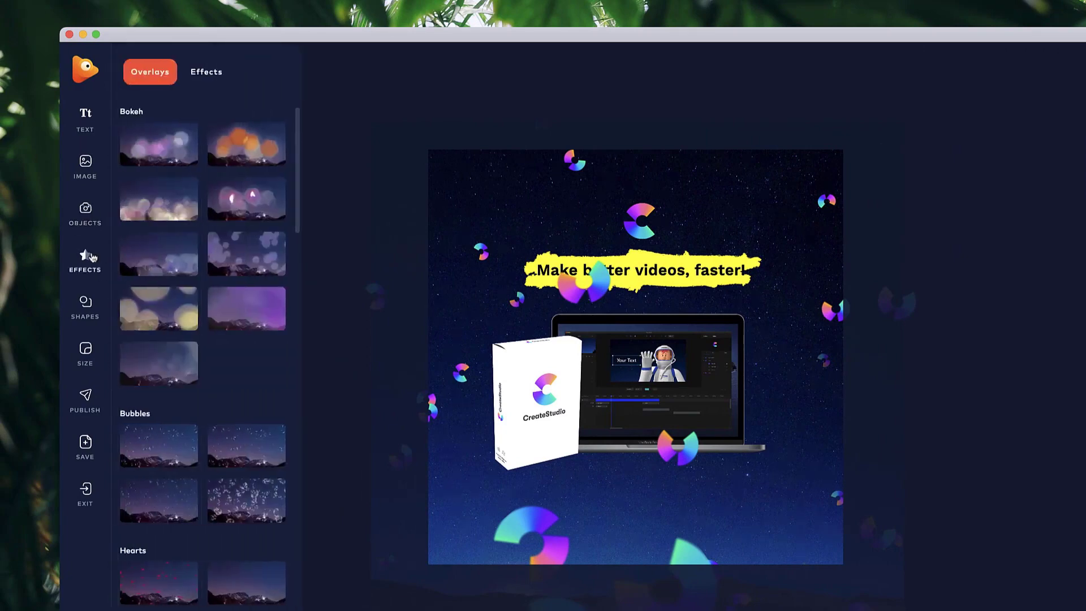
{"action": "left_click", "coordinate": [210, 72]}
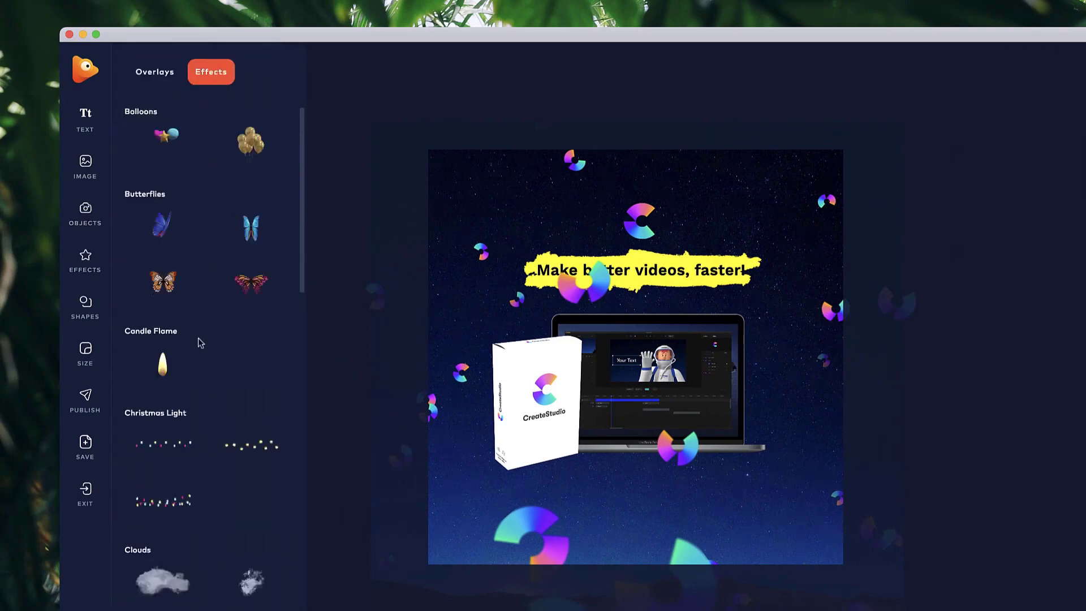
{"action": "scroll", "coordinate": [200, 498], "scroll_direction": "down", "scroll_amount": 15}
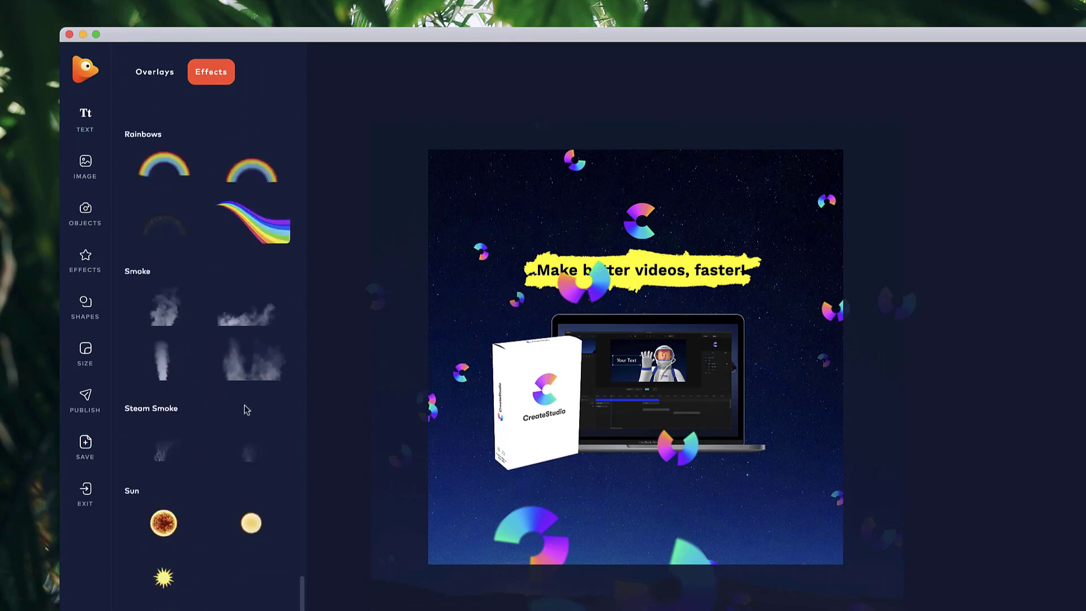
{"action": "scroll", "coordinate": [228, 466], "scroll_direction": "up", "scroll_amount": 10}
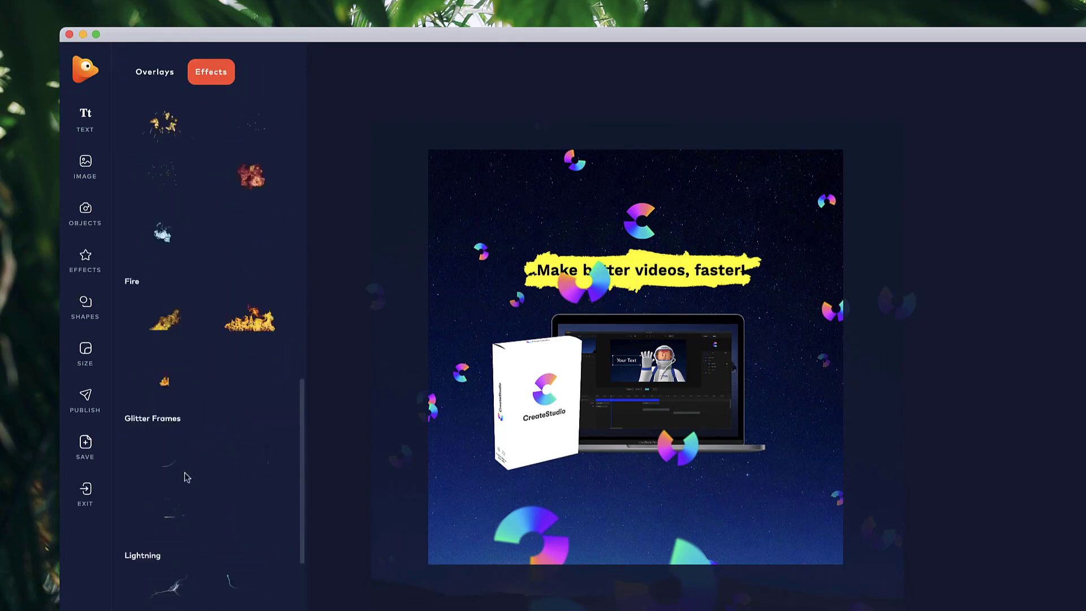
{"action": "scroll", "coordinate": [164, 495], "scroll_direction": "up", "scroll_amount": 3}
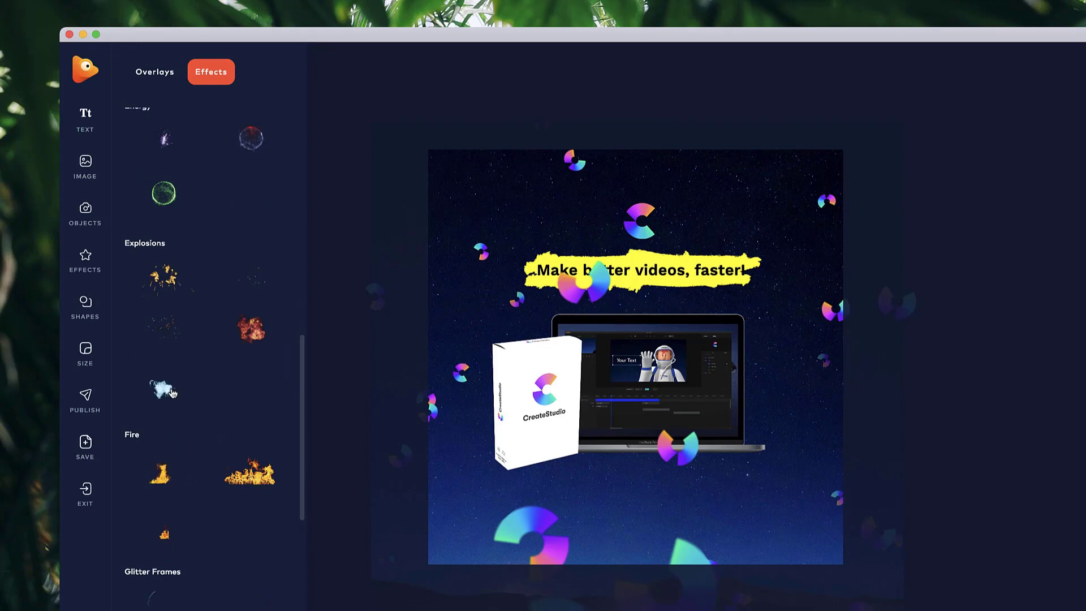
{"action": "left_click", "coordinate": [172, 393]}
Step: Enlarge the explosion, place it over the laptop, and start it around 8.7 s
{"action": "left_click_drag", "start_coordinate": [877, 493], "coordinate": [1058, 597]}
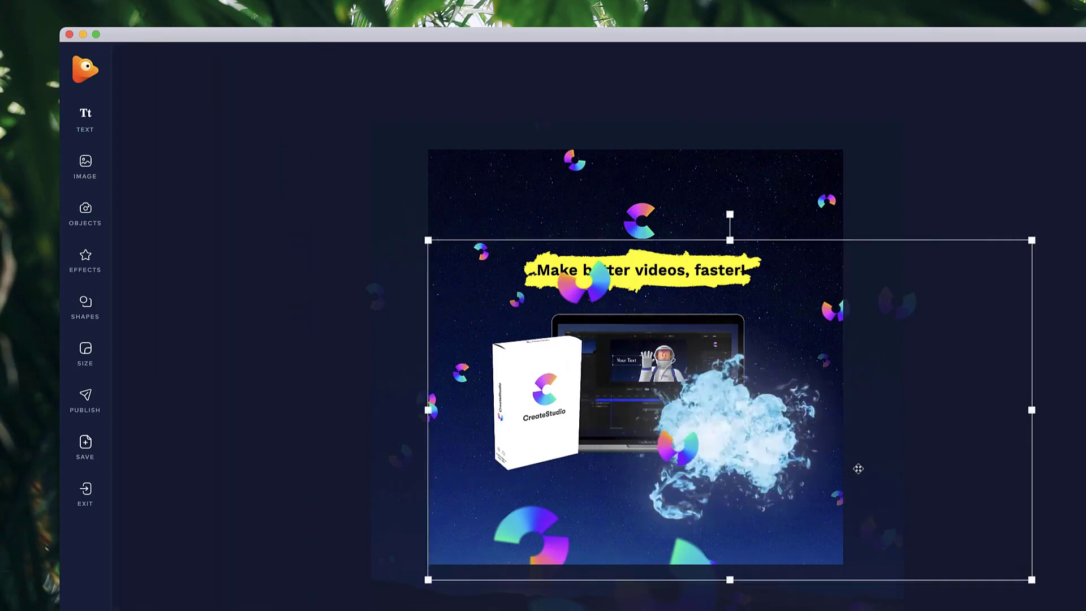
{"action": "left_click_drag", "start_coordinate": [727, 429], "coordinate": [647, 376]}
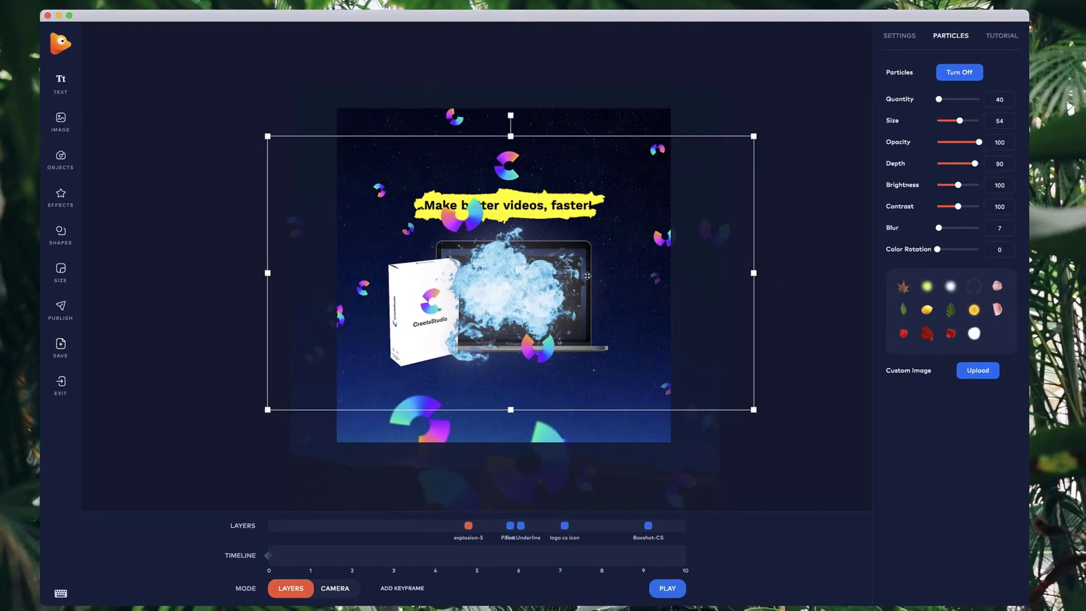
{"action": "mouse_move", "coordinate": [468, 525]}
{"action": "left_mouse_down"}
{"action": "mouse_move", "coordinate": [639, 545]}
{"action": "mouse_move", "coordinate": [702, 532]}
{"action": "left_mouse_up"}
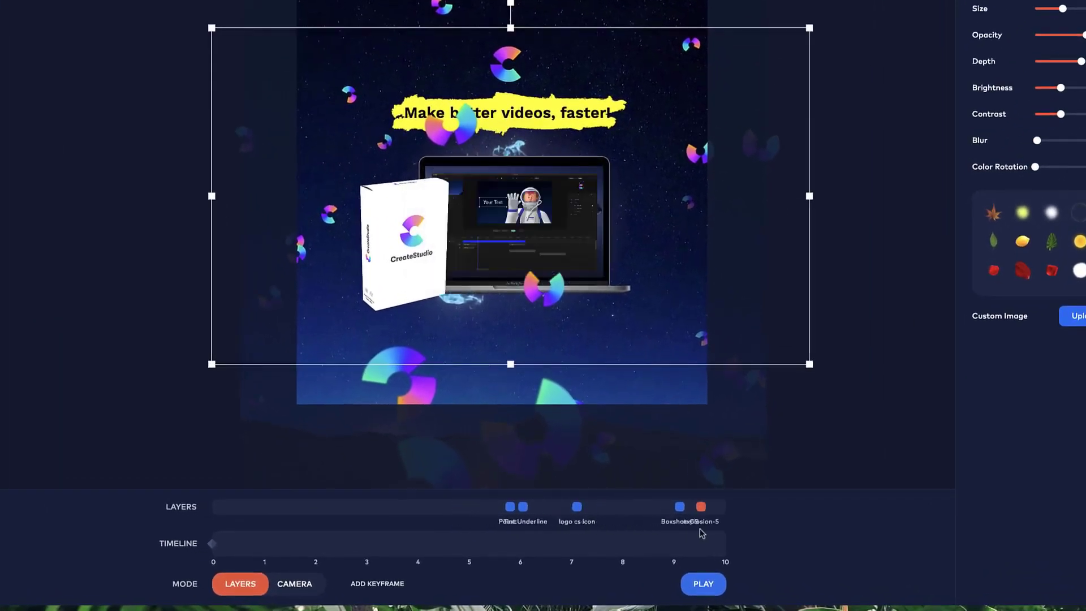
Step: Slightly enlarge the layer framing the scene, nudge it up, and deselect it
{"action": "left_click_drag", "start_coordinate": [814, 369], "coordinate": [824, 374]}
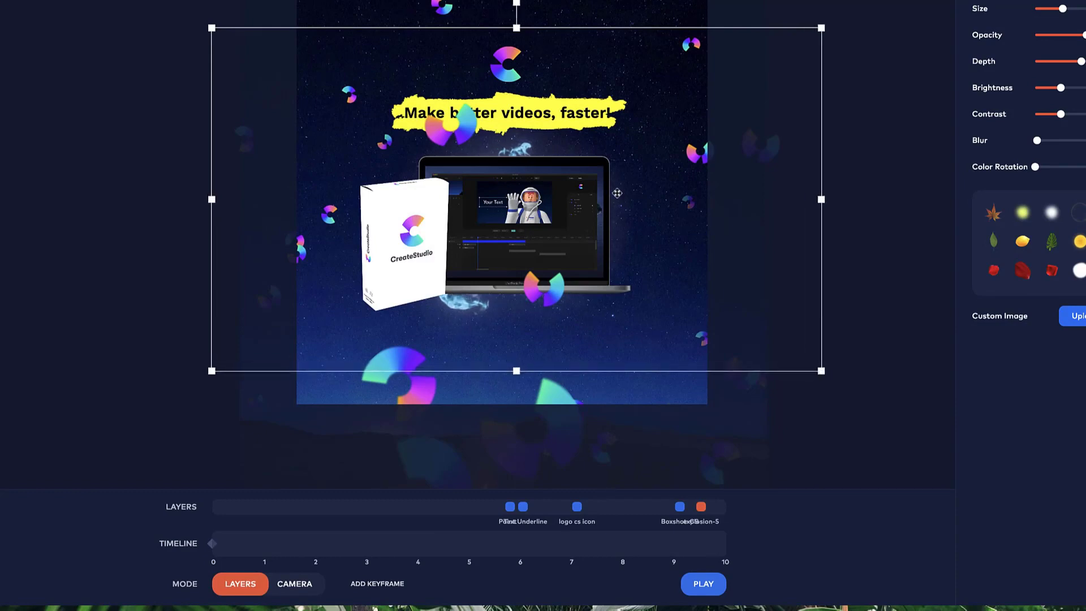
{"action": "left_click_drag", "start_coordinate": [523, 143], "coordinate": [526, 136]}
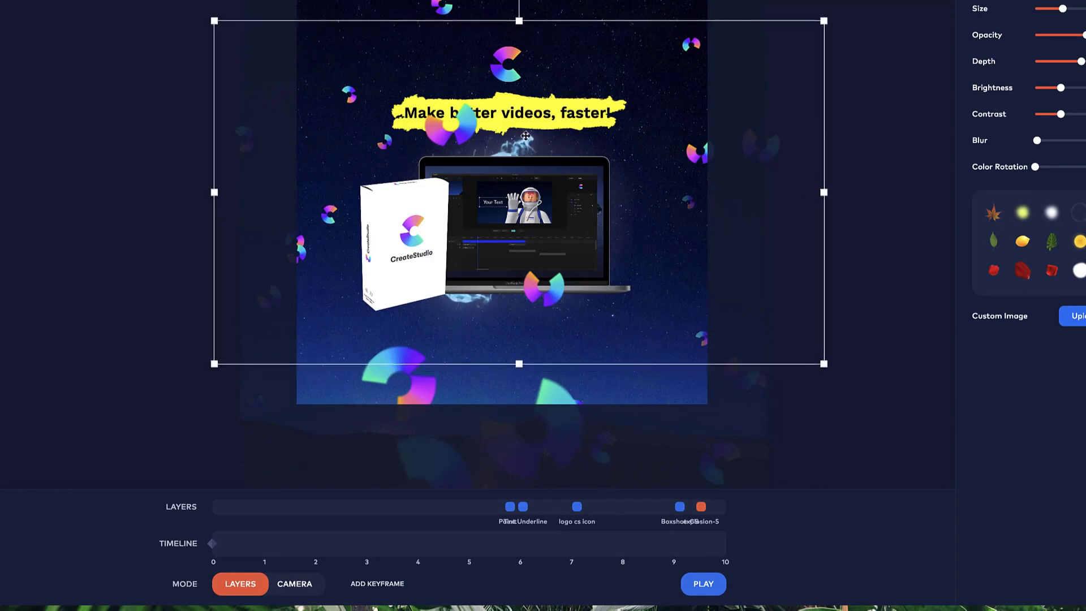
{"action": "left_click", "coordinate": [859, 180]}
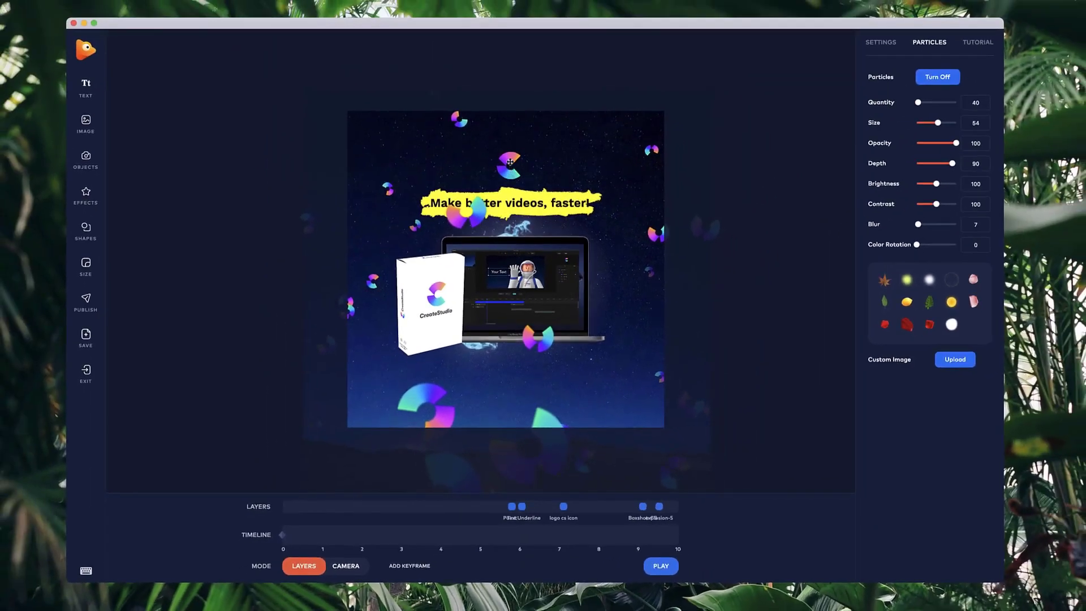
Step: Retime the headline text to about 5.6 s and the Boxshot-CS to about 4.6 s
{"action": "left_click", "coordinate": [509, 163]}
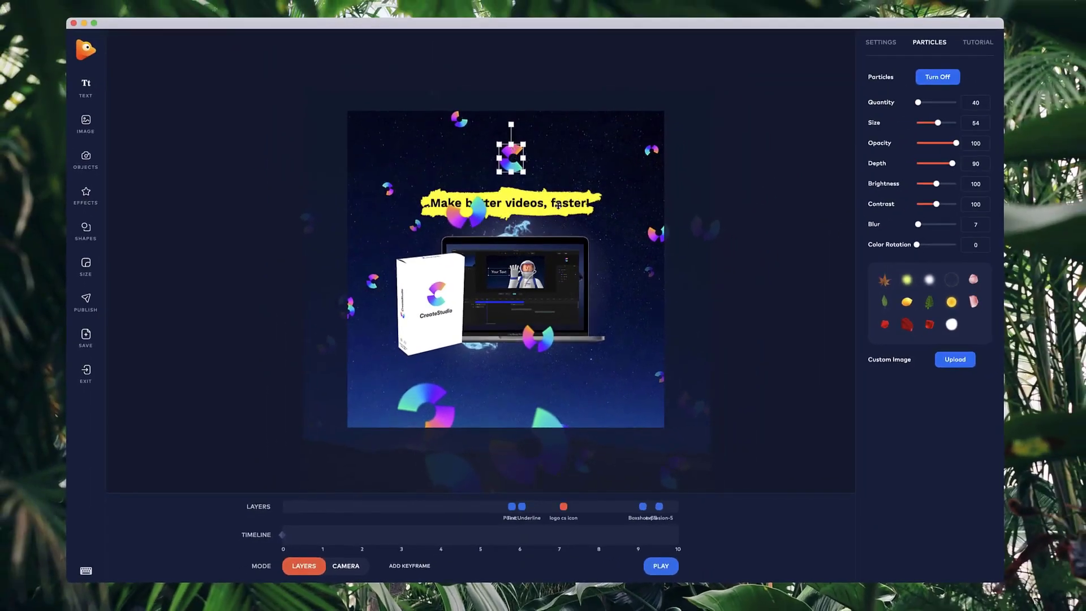
{"action": "mouse_move", "coordinate": [512, 507]}
{"action": "left_mouse_down"}
{"action": "mouse_move", "coordinate": [489, 505]}
{"action": "mouse_move", "coordinate": [566, 507]}
{"action": "left_mouse_up"}
{"action": "left_click_drag", "start_coordinate": [641, 505], "coordinate": [468, 507]}
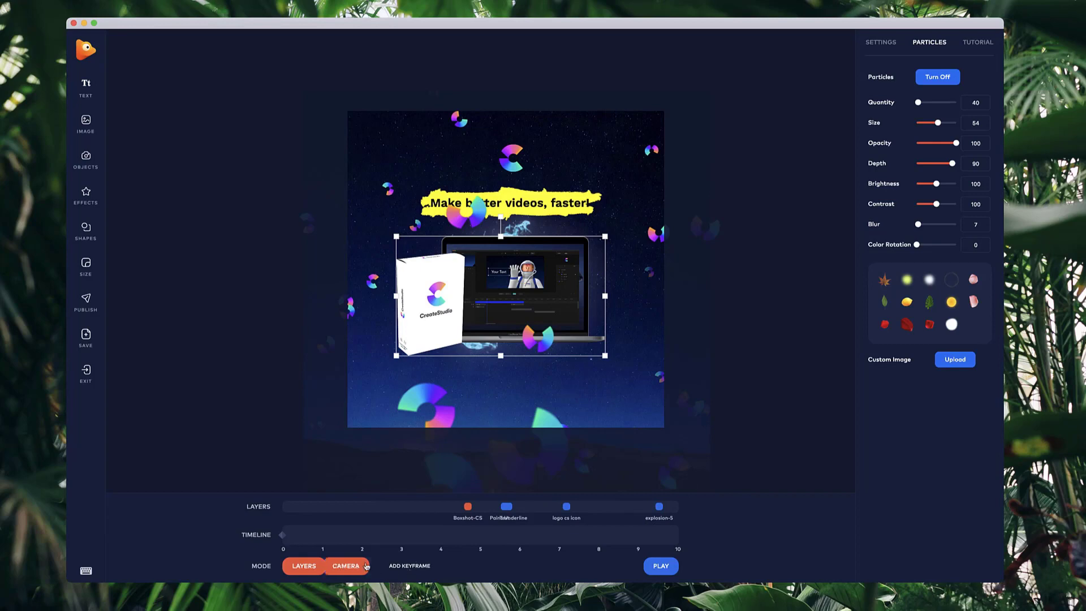
Step: Add a camera keyframe at 5 s, zooming in and shifting the scene down
{"action": "left_click", "coordinate": [365, 566]}
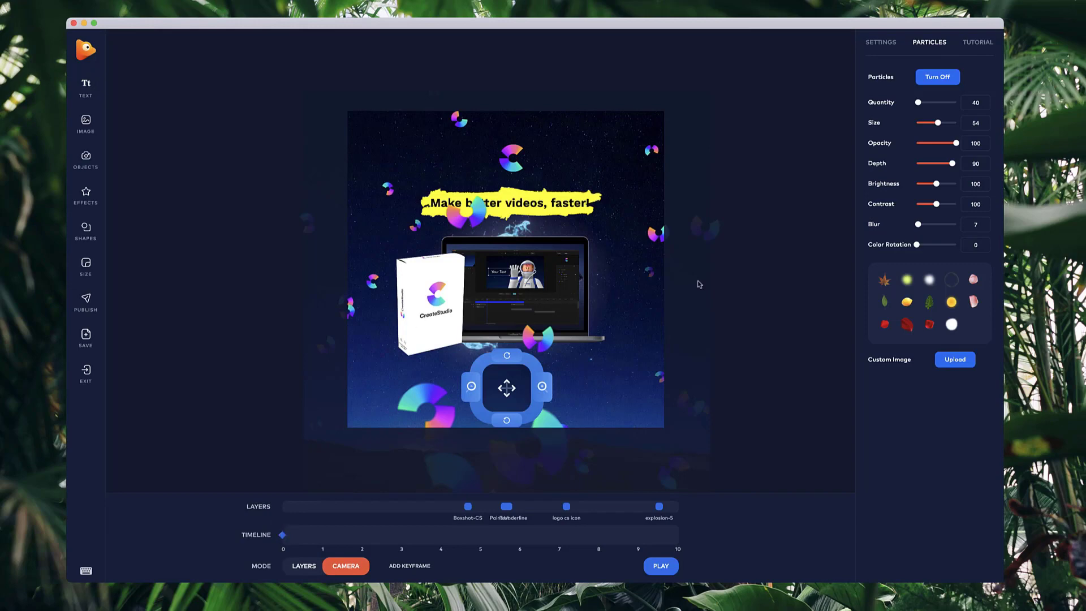
{"action": "left_click", "coordinate": [480, 536]}
{"action": "left_click", "coordinate": [543, 384]}
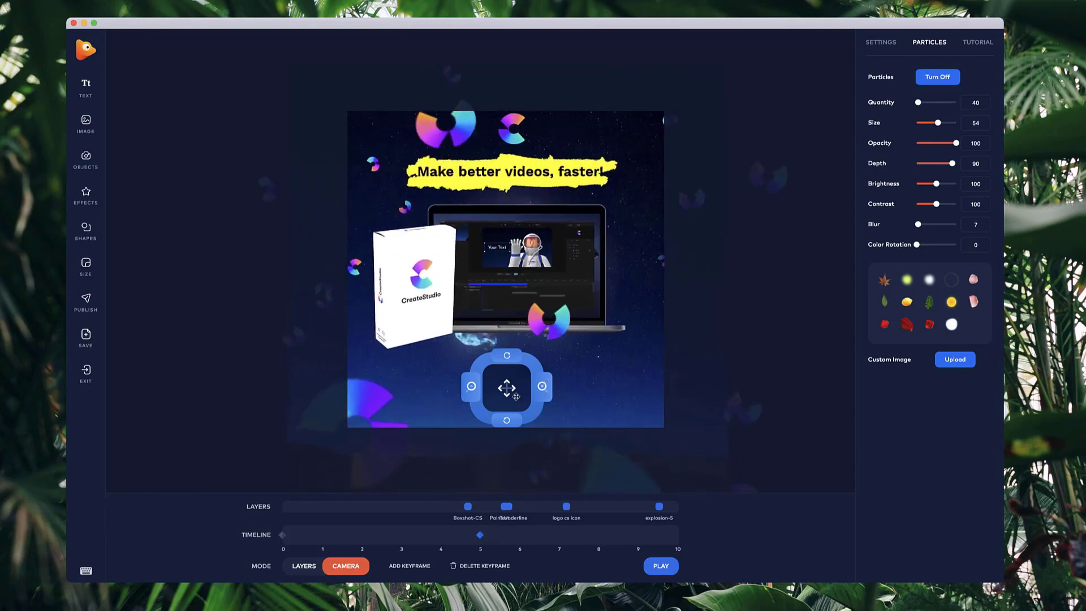
{"action": "left_click_drag", "start_coordinate": [516, 396], "coordinate": [521, 308]}
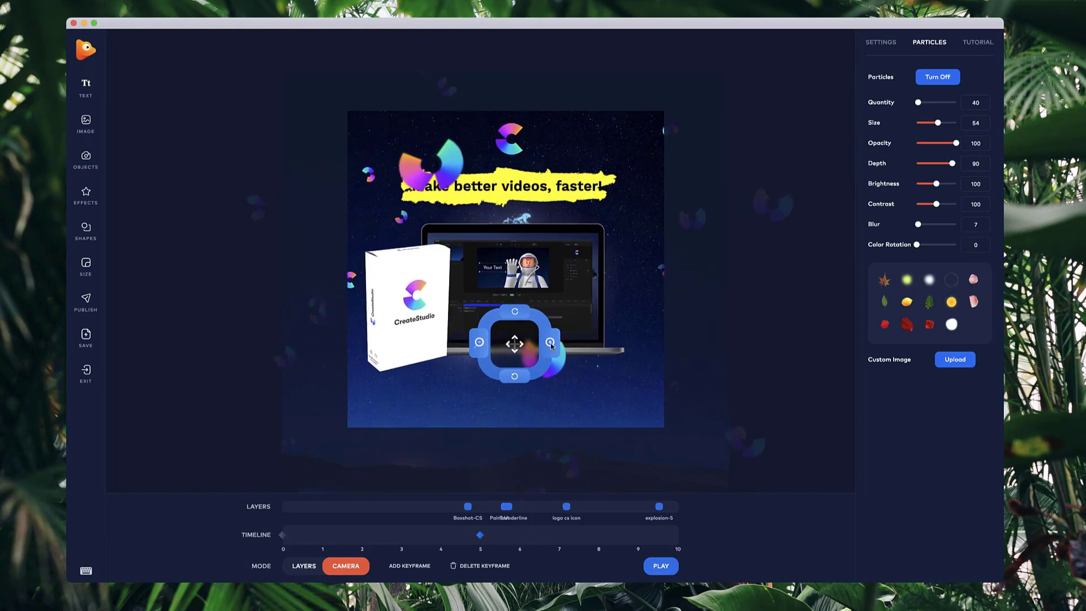
Step: Zoom the camera further onto the headline and laptop, and reduce particle size to 50
{"action": "left_click", "coordinate": [550, 344]}
{"action": "left_click", "coordinate": [559, 311]}
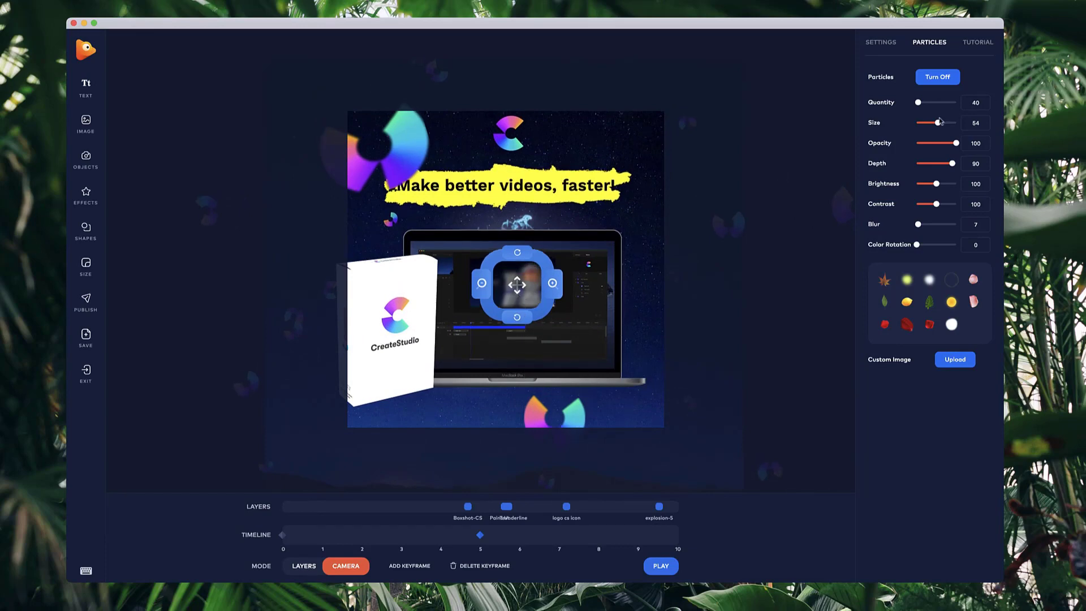
{"action": "left_click_drag", "start_coordinate": [937, 123], "coordinate": [916, 103]}
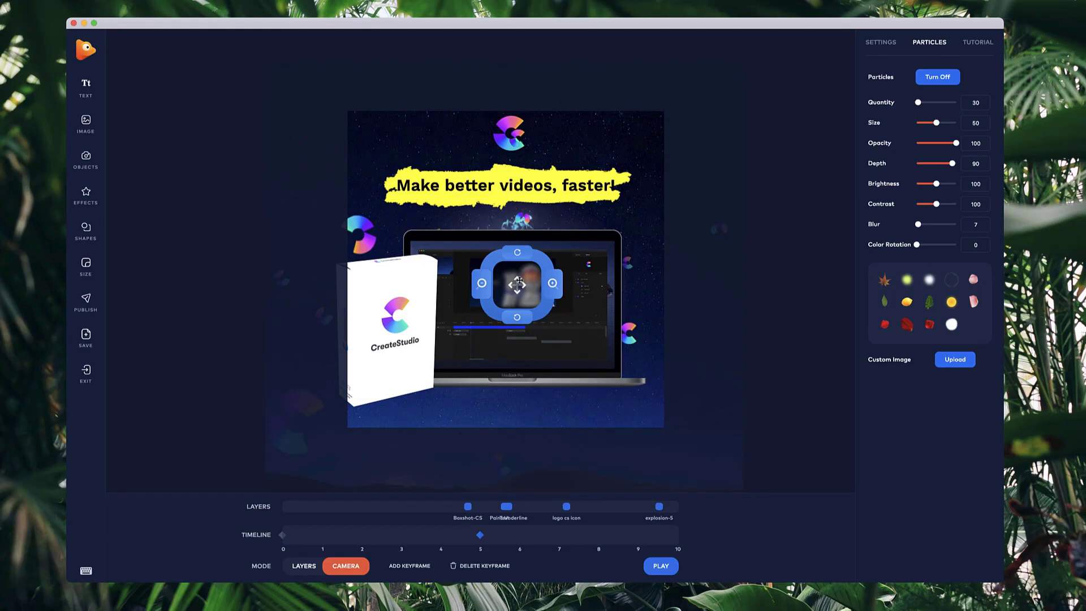
{"action": "left_click_drag", "start_coordinate": [516, 287], "coordinate": [516, 270]}
Step: Preview the camera zoom, then tilt the camera view twice at the 5 s keyframe
{"action": "left_click", "coordinate": [661, 567]}
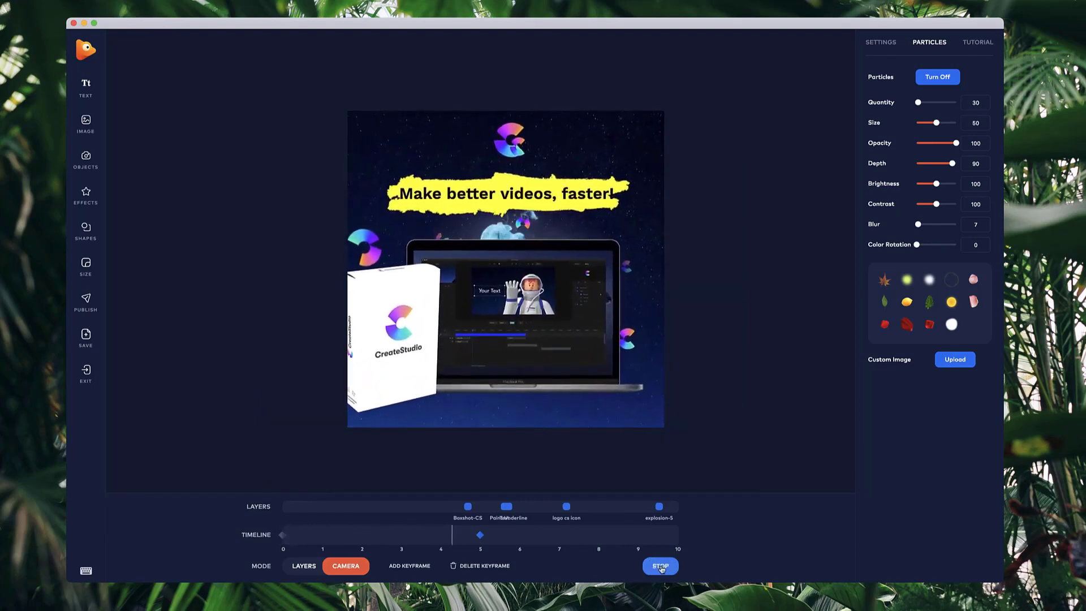
{"action": "left_click", "coordinate": [661, 567]}
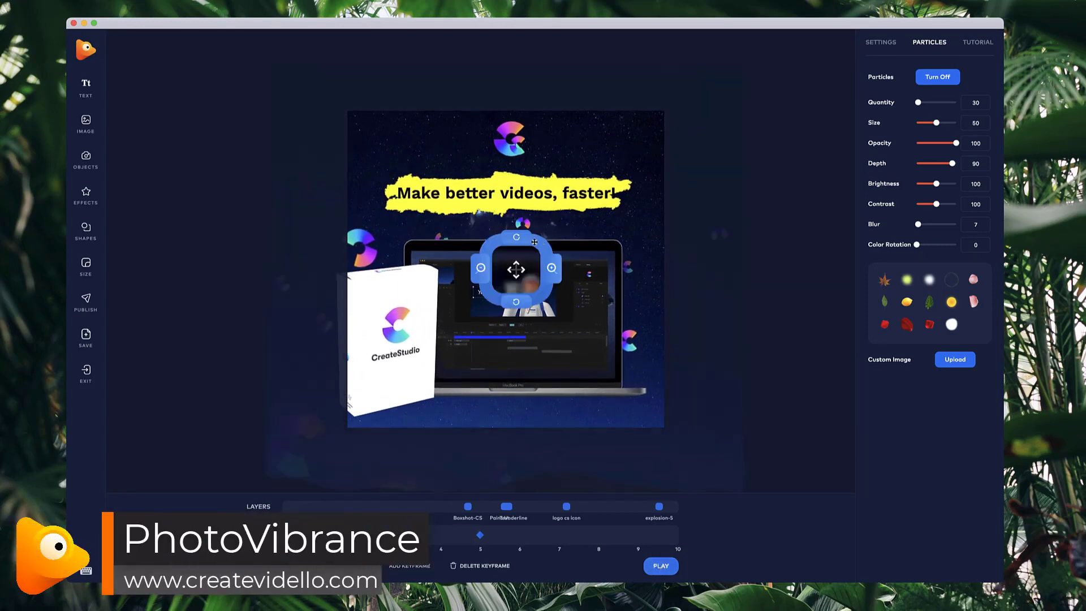
{"action": "left_click", "coordinate": [518, 239]}
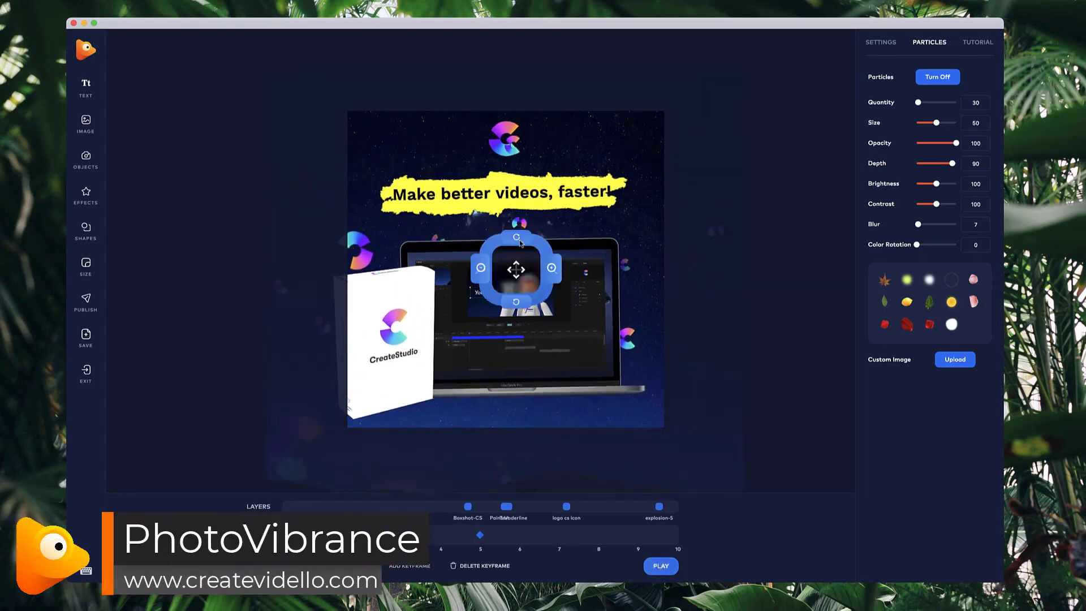
{"action": "left_click", "coordinate": [518, 239]}
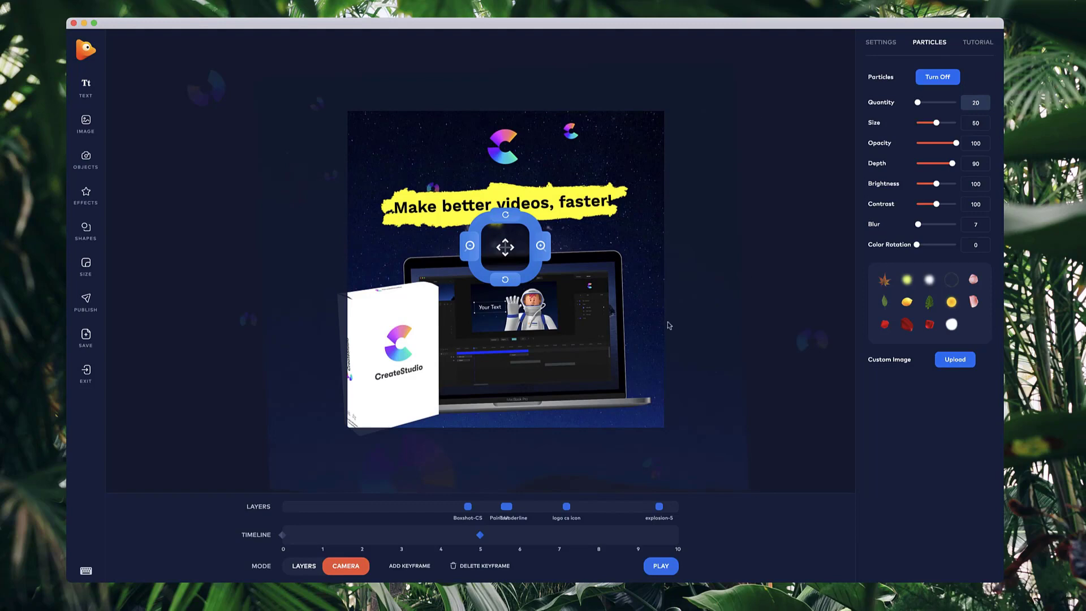
Step: Add a third camera keyframe from the starting view at the 10 s mark
{"action": "left_click", "coordinate": [282, 535]}
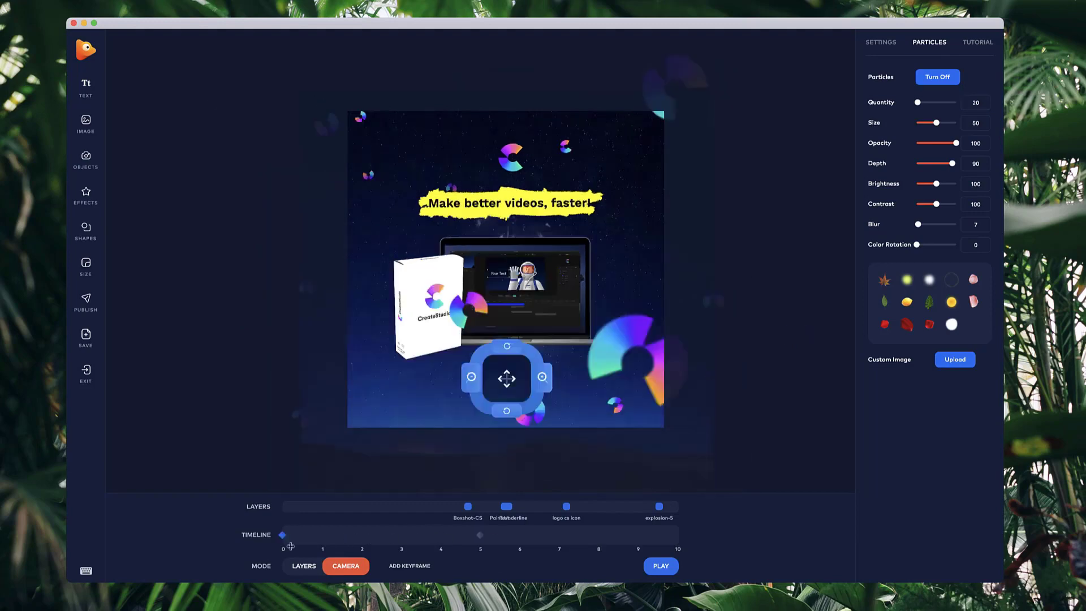
{"action": "left_click", "coordinate": [315, 536]}
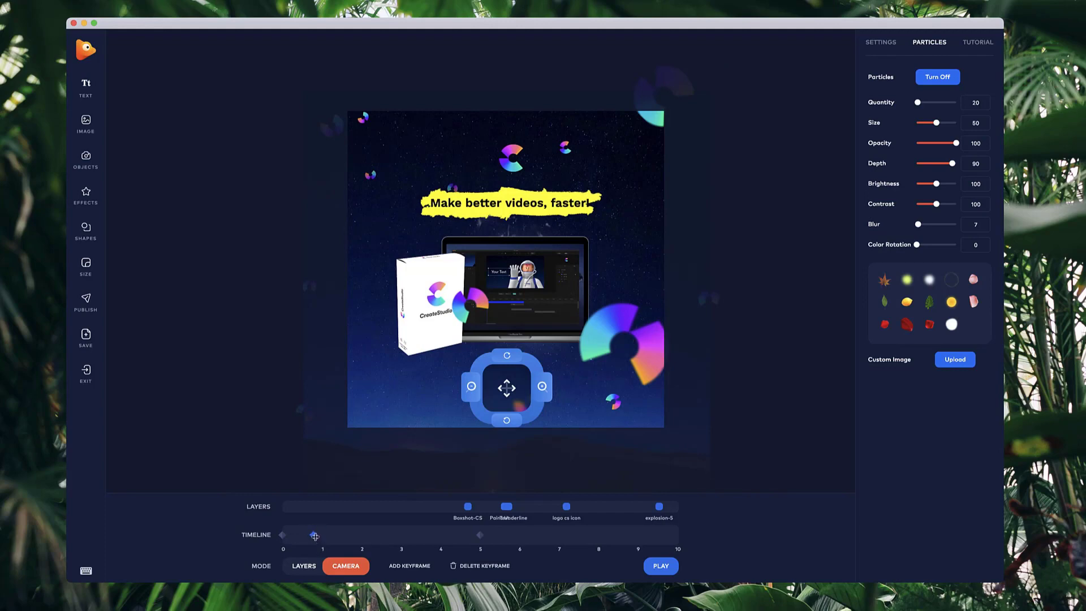
{"action": "left_click_drag", "start_coordinate": [315, 536], "coordinate": [683, 540]}
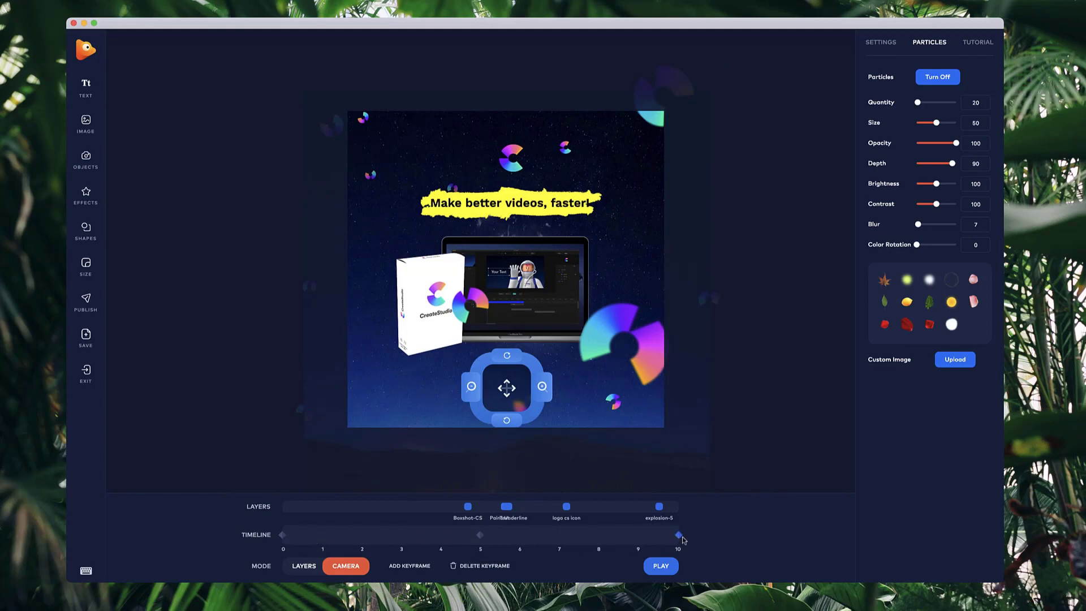
Step: Review the camera views at the 0, 5 and 10 s keyframes
{"action": "left_click", "coordinate": [284, 535]}
{"action": "left_click", "coordinate": [480, 535]}
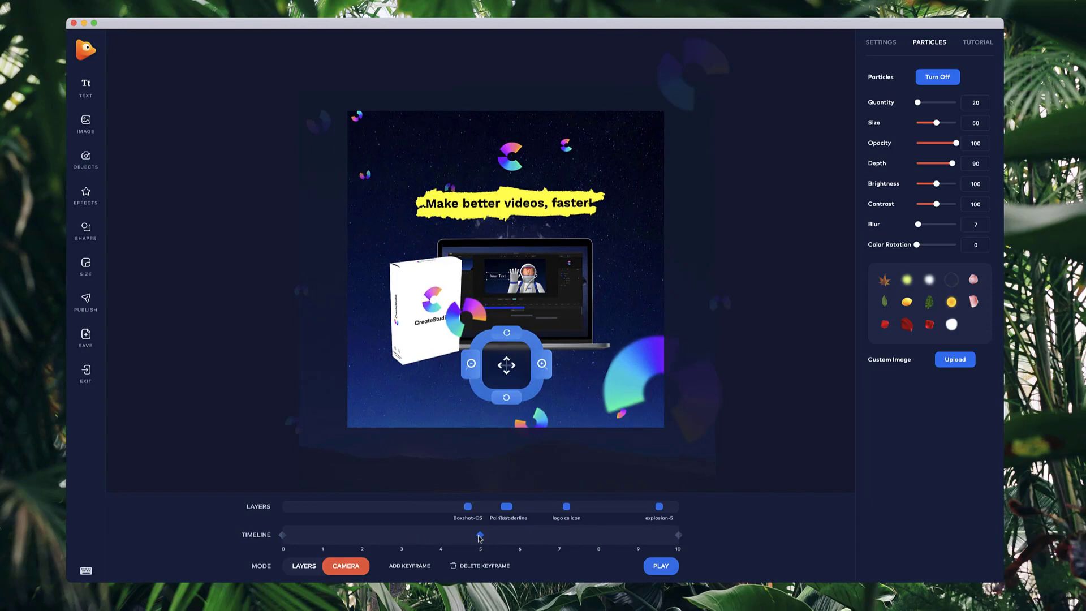
{"action": "left_click", "coordinate": [679, 535]}
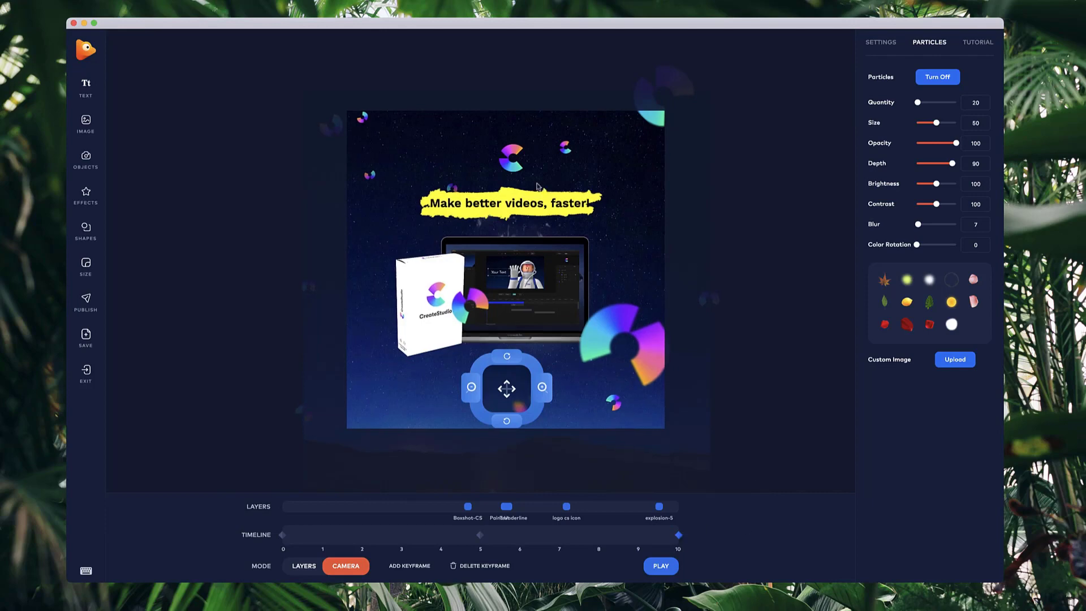
{"action": "left_click", "coordinate": [520, 198]}
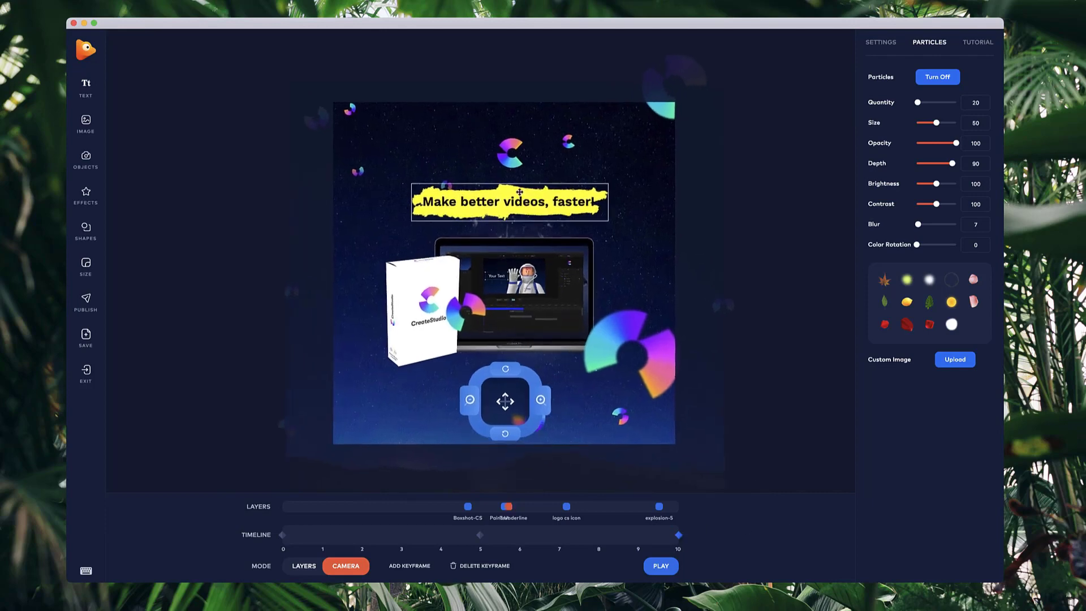
Step: Back in Layers mode, slightly enlarge the headline text
{"action": "left_click", "coordinate": [309, 564]}
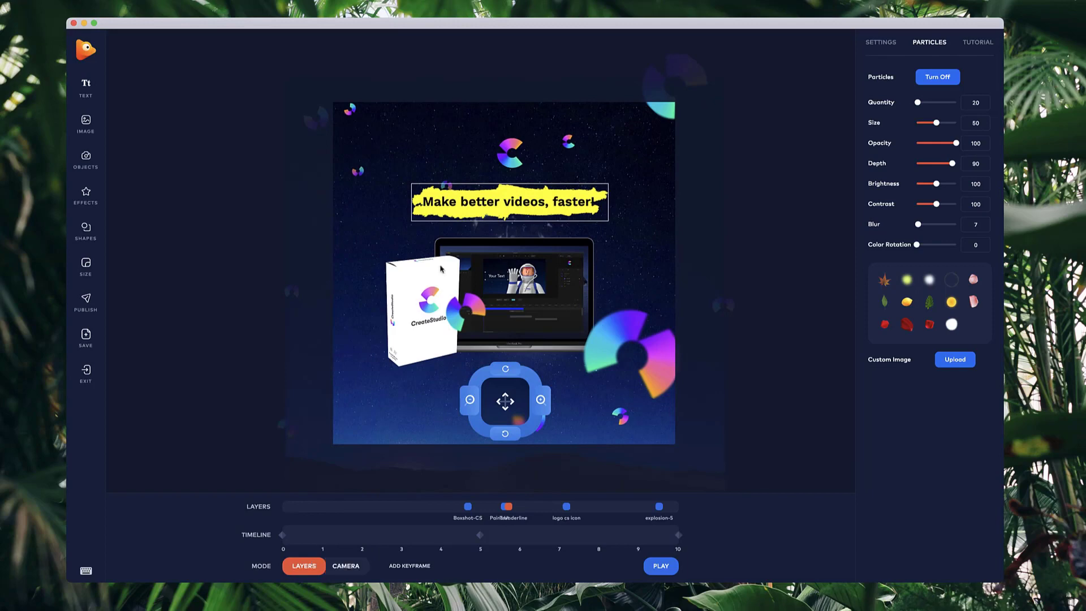
{"action": "left_click", "coordinate": [416, 215]}
{"action": "left_click_drag", "start_coordinate": [411, 222], "coordinate": [408, 222]}
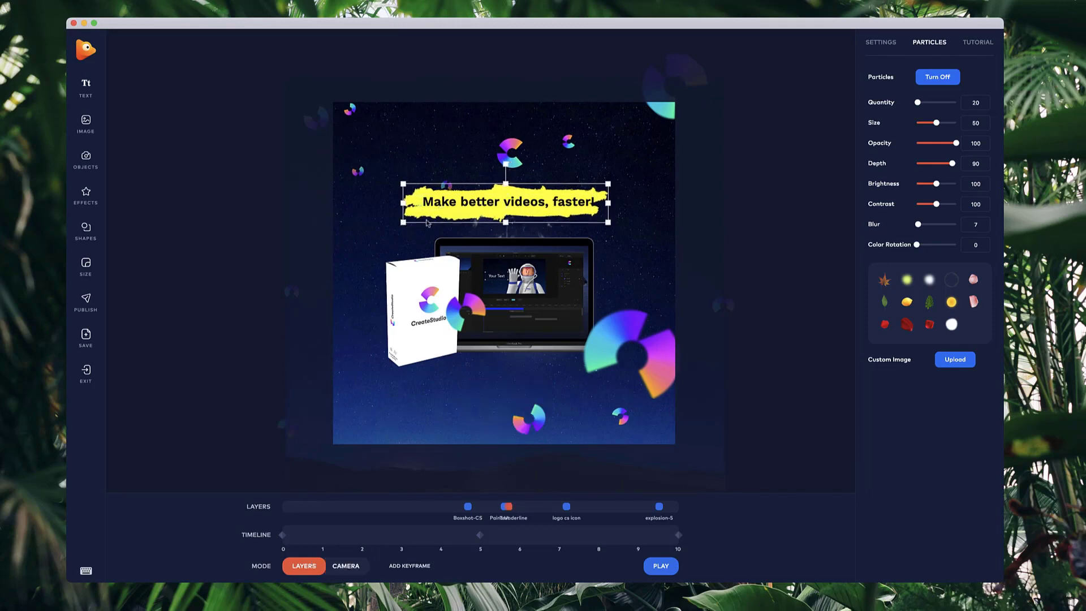
Step: Slightly enlarge the Boxshot-CS and laptop group and play the animation through
{"action": "left_click", "coordinate": [478, 280]}
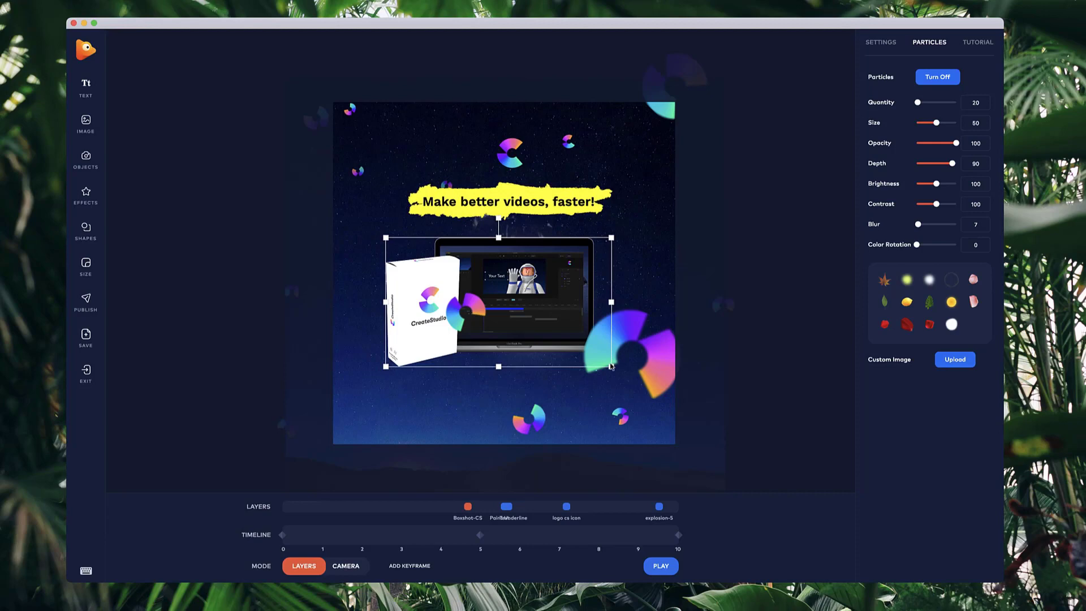
{"action": "left_click_drag", "start_coordinate": [611, 367], "coordinate": [614, 368]}
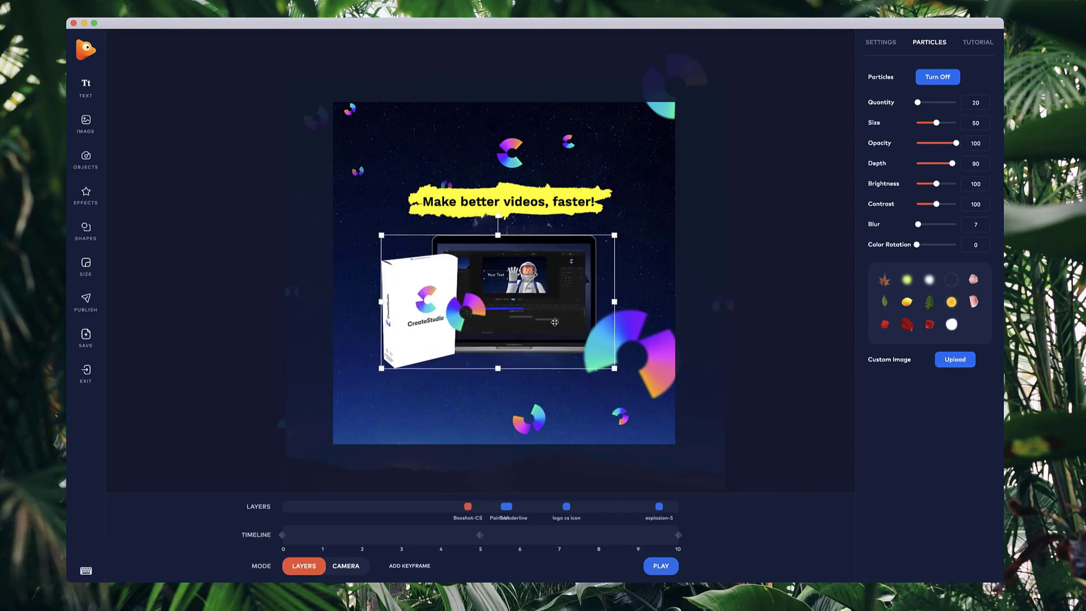
{"action": "left_click", "coordinate": [666, 568]}
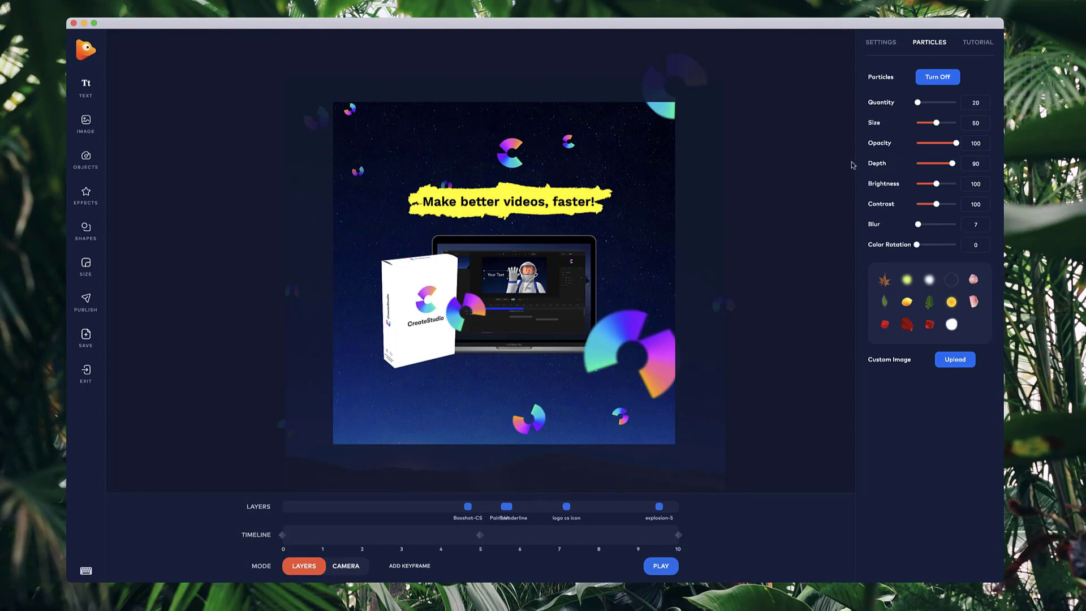
Step: Set the particle blur to 0 and replay the animation preview
{"action": "left_click_drag", "start_coordinate": [918, 225], "coordinate": [913, 226]}
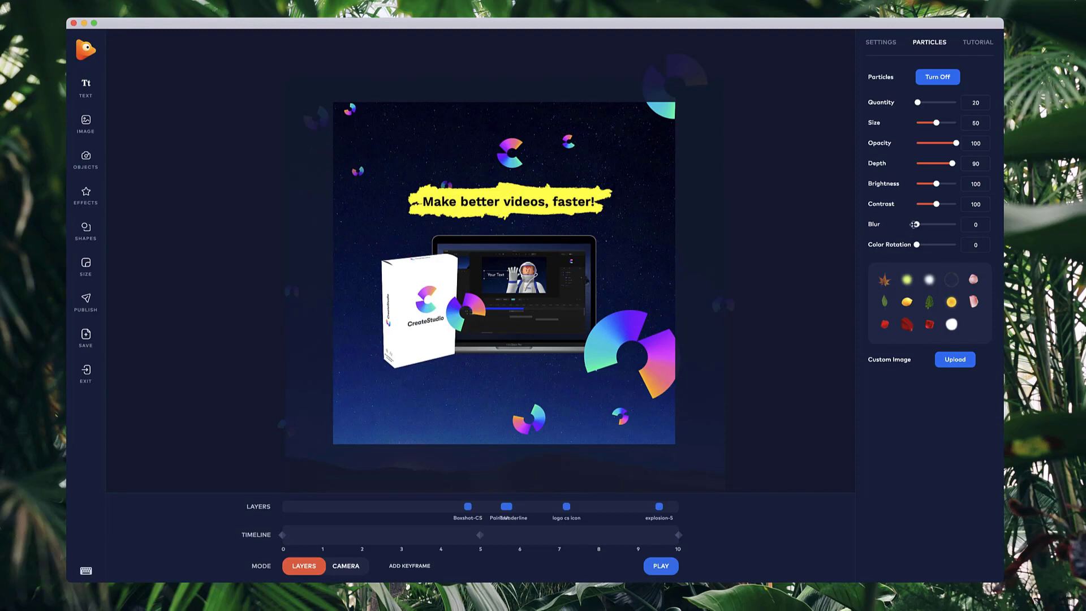
{"action": "mouse_move", "coordinate": [918, 225]}
{"action": "left_mouse_down"}
{"action": "mouse_move", "coordinate": [929, 225]}
{"action": "mouse_move", "coordinate": [906, 224]}
{"action": "left_mouse_up"}
{"action": "left_click", "coordinate": [660, 566]}
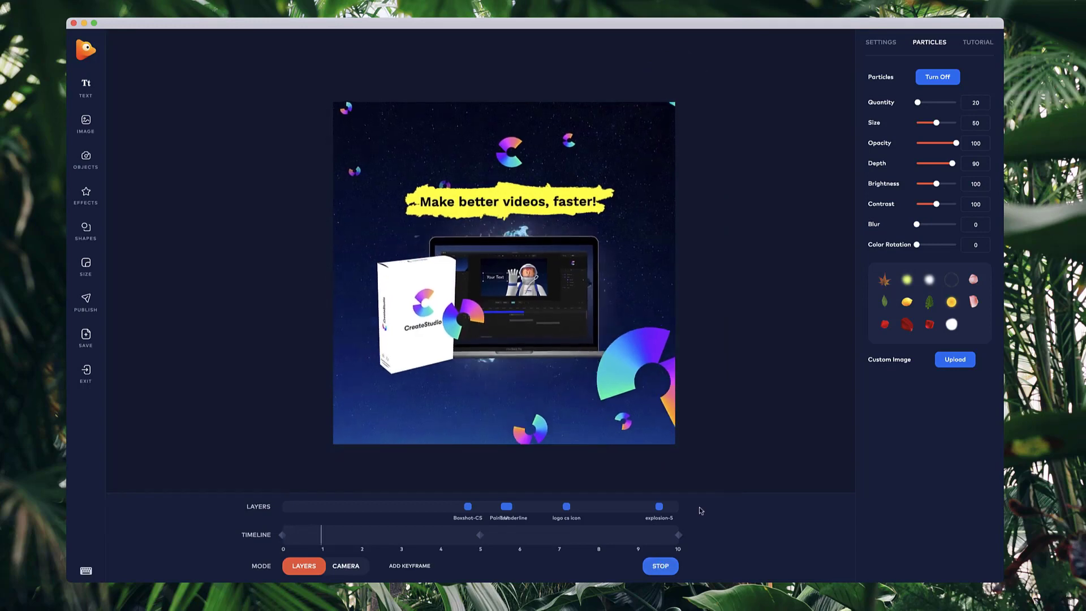